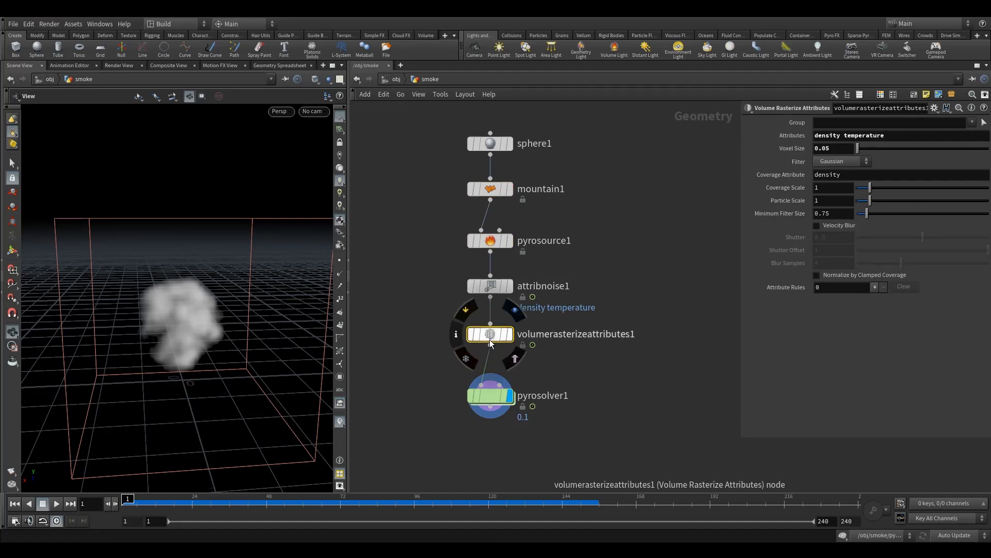
Step: Move the pyrosolver1 node slightly down and display its source volume settings
{"action": "left_click_drag", "start_coordinate": [487, 396], "coordinate": [487, 410]}
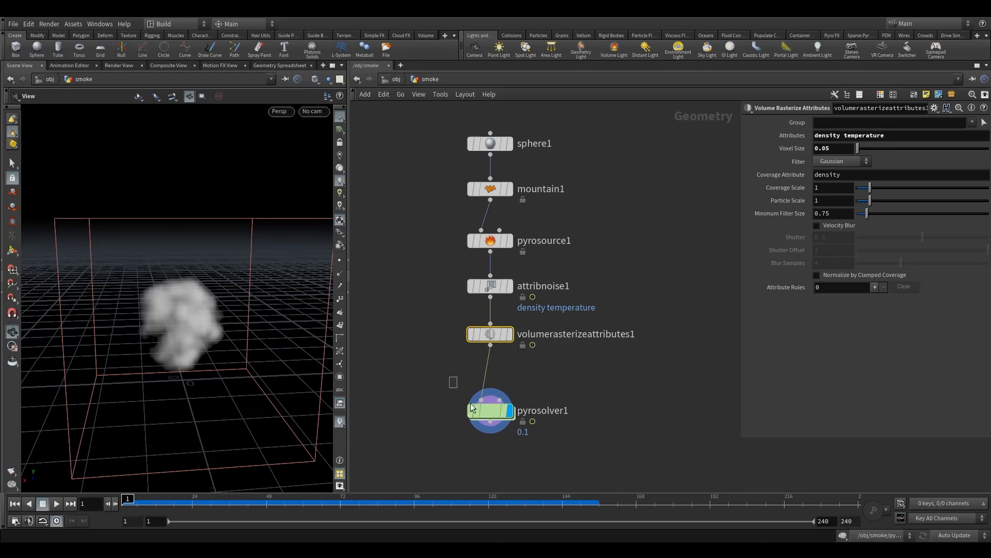
{"action": "left_click", "coordinate": [489, 411]}
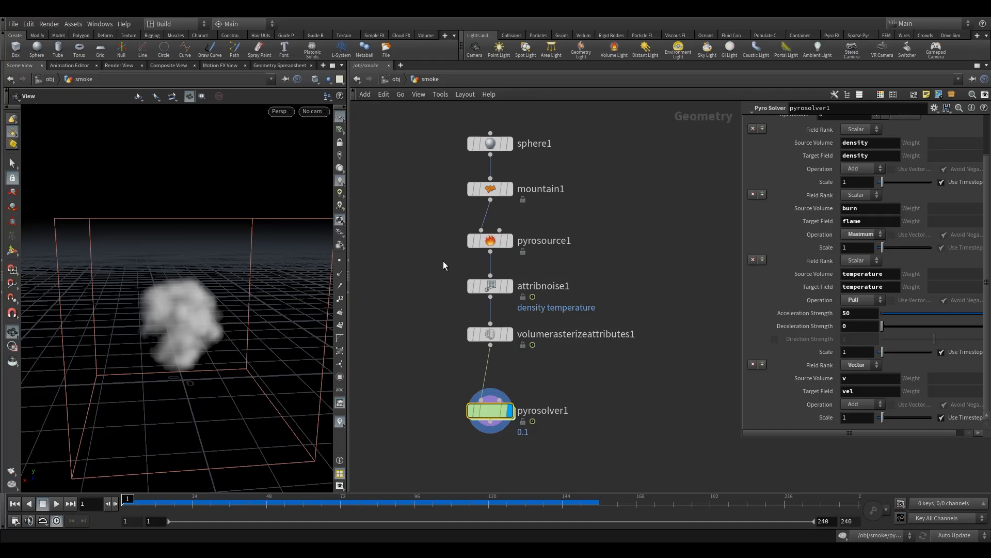
{"action": "middle_click_drag", "start_coordinate": [447, 282], "coordinate": [451, 298]}
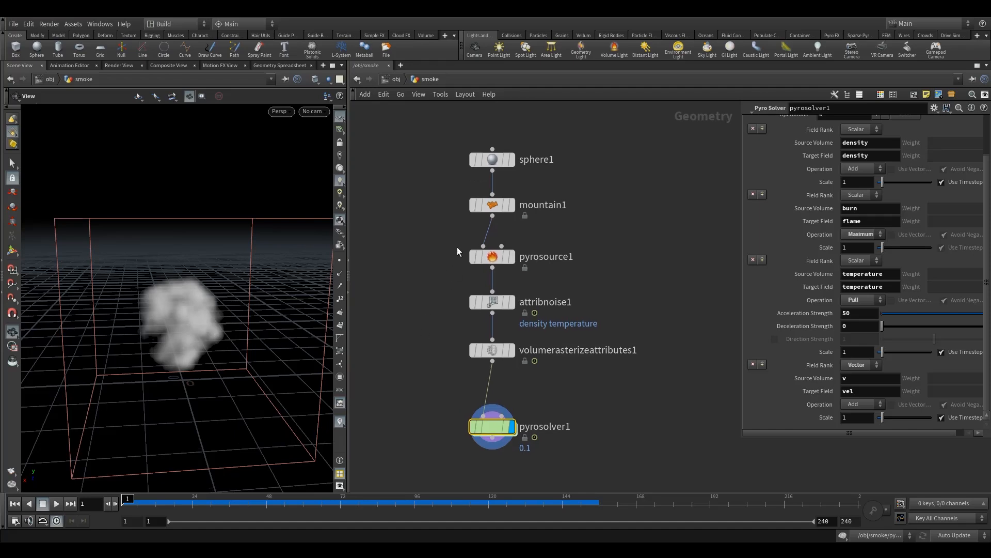
Step: Move sphere1, mountain1 and pyrosource1 up to open a gap above attribnoise1, then display and select pyrosource1
{"action": "left_click_drag", "start_coordinate": [492, 206], "coordinate": [493, 141]}
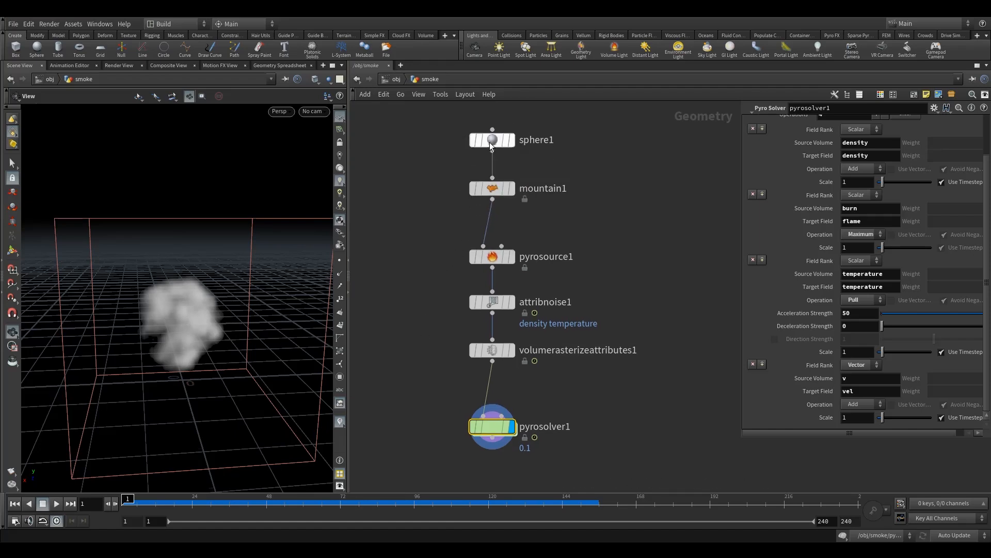
{"action": "left_click_drag", "start_coordinate": [493, 192], "coordinate": [493, 181]}
{"action": "left_click_drag", "start_coordinate": [493, 258], "coordinate": [492, 222]}
{"action": "key", "text": "r"}
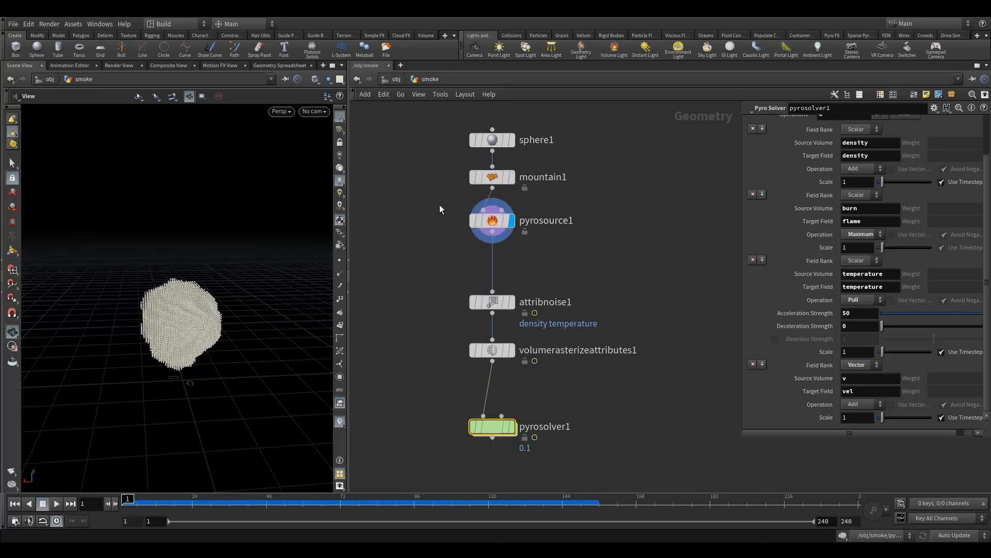
{"action": "left_click", "coordinate": [458, 221]}
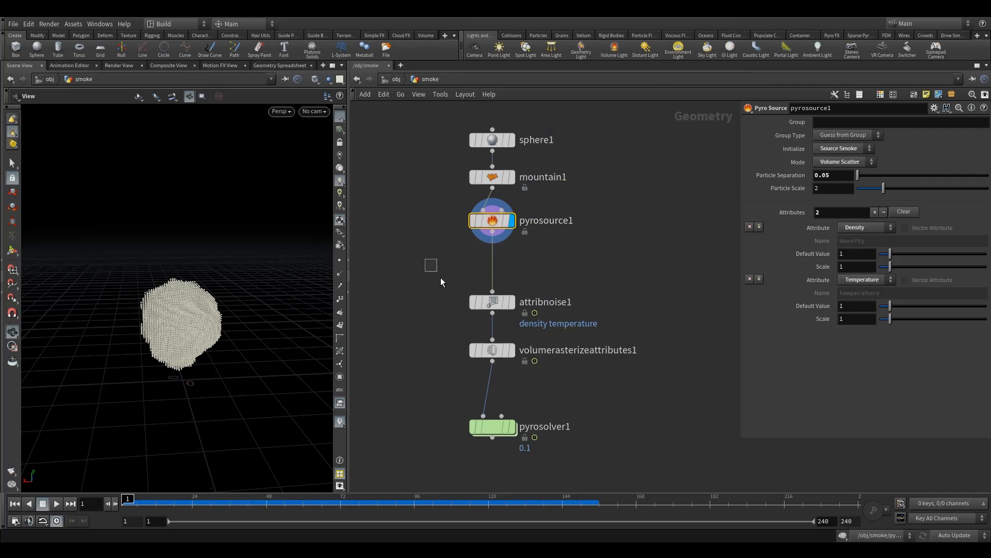
{"action": "key", "text": "Tab"}
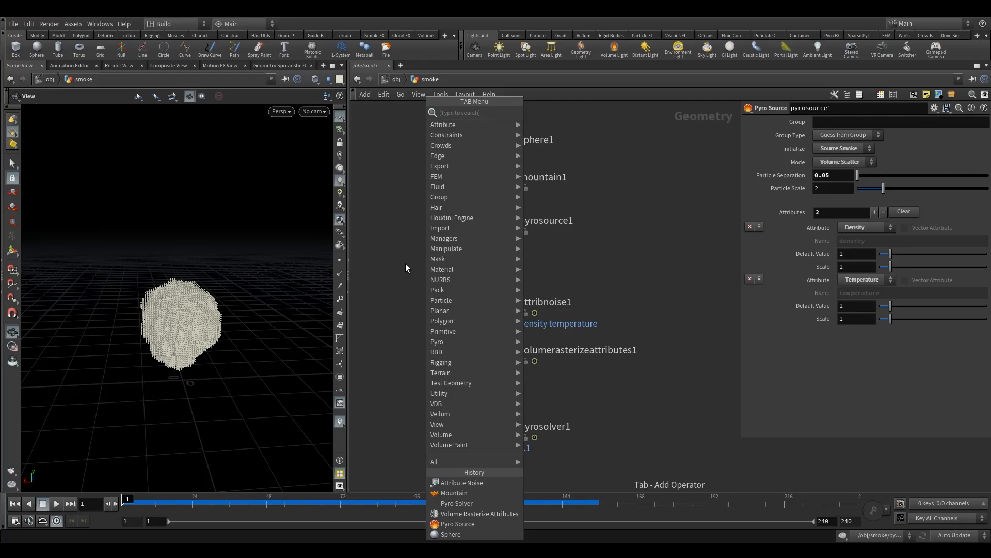
{"action": "key", "text": "Escape"}
{"action": "key", "text": "p"}
{"action": "key", "text": "i"}
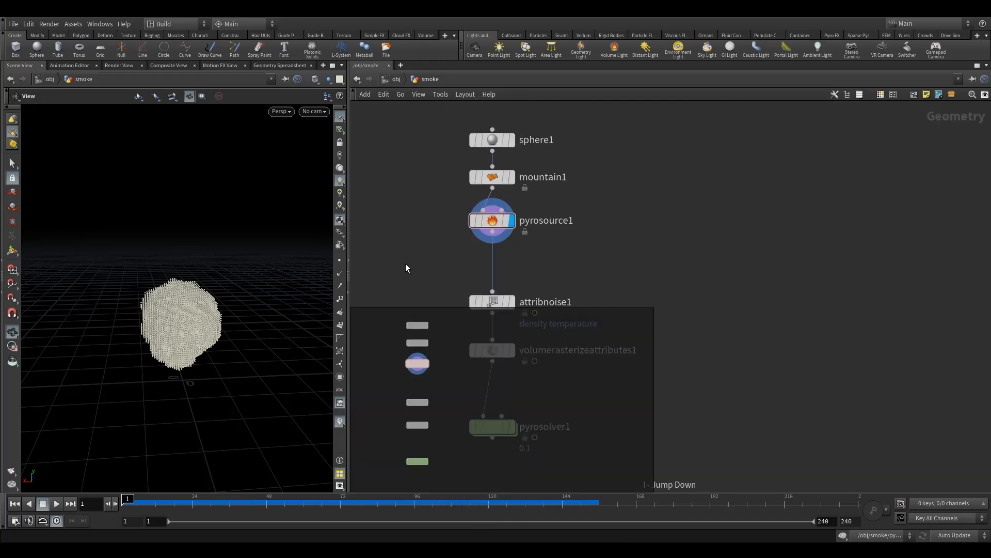
{"action": "key", "text": "o"}
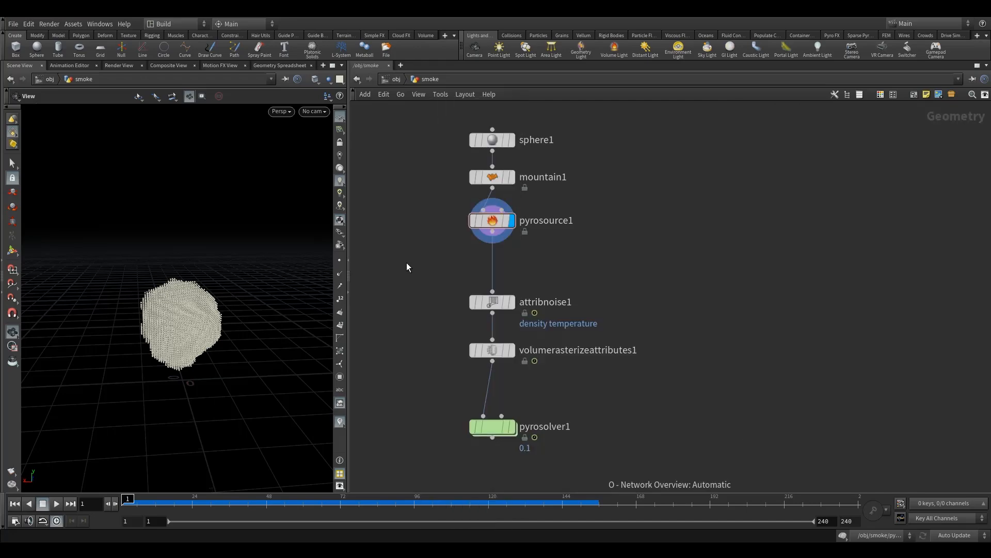
Step: Insert a Point Velocity node between pyrosource1 and attribnoise1 and display it
{"action": "key", "text": "Tab"}
{"action": "type", "text": "po"}
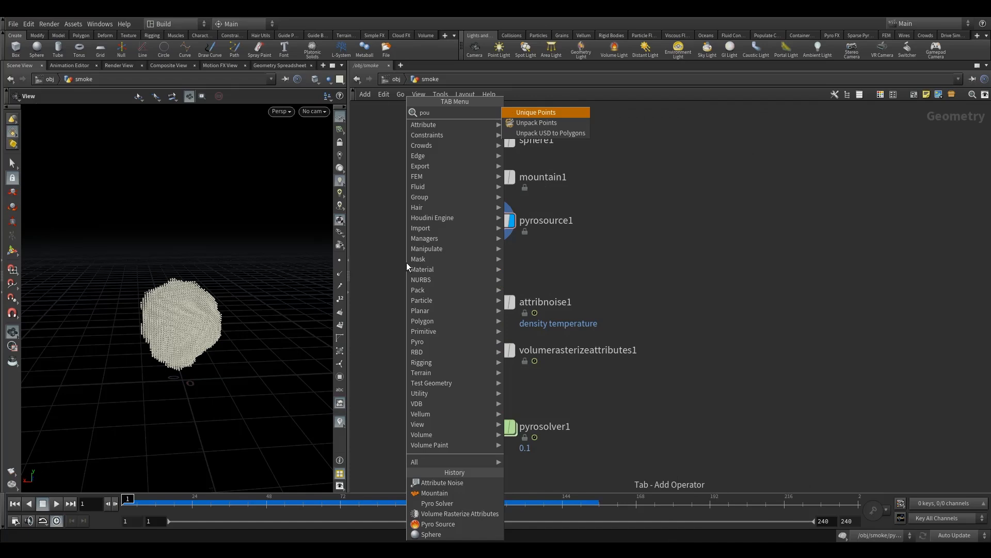
{"action": "type", "text": "int"}
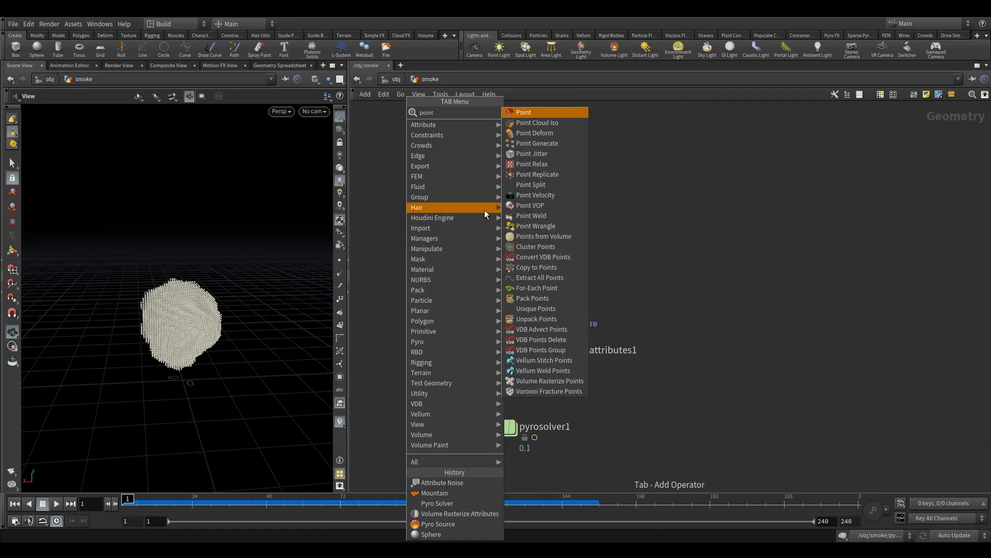
{"action": "left_click", "coordinate": [547, 194]}
{"action": "left_click", "coordinate": [493, 271]}
{"action": "left_click", "coordinate": [517, 246]}
{"action": "left_click_drag", "start_coordinate": [435, 249], "coordinate": [518, 290]}
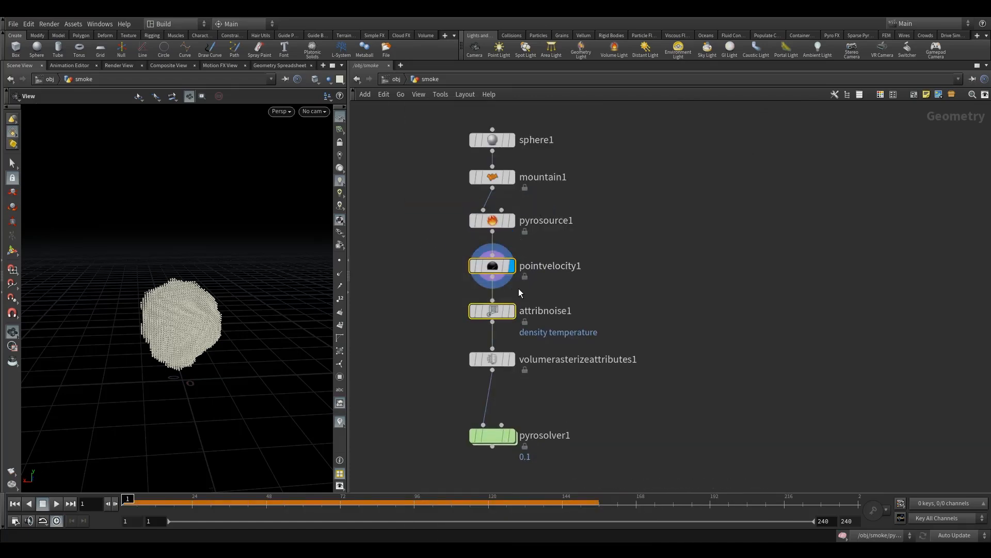
Step: Show the parameters of pointvelocity1 and check its node info for the point attributes
{"action": "left_click", "coordinate": [488, 266]}
{"action": "key", "text": "p"}
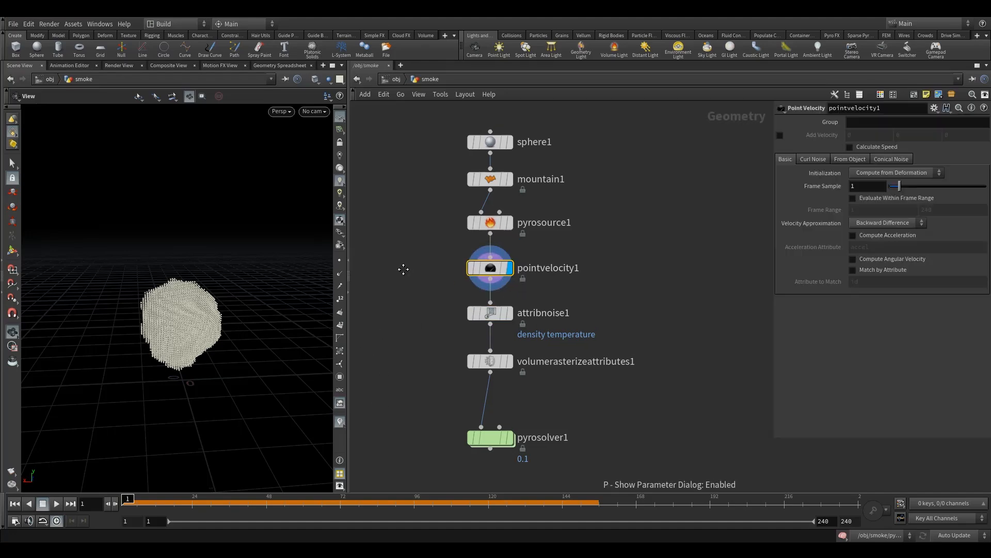
{"action": "left_click", "coordinate": [441, 279]}
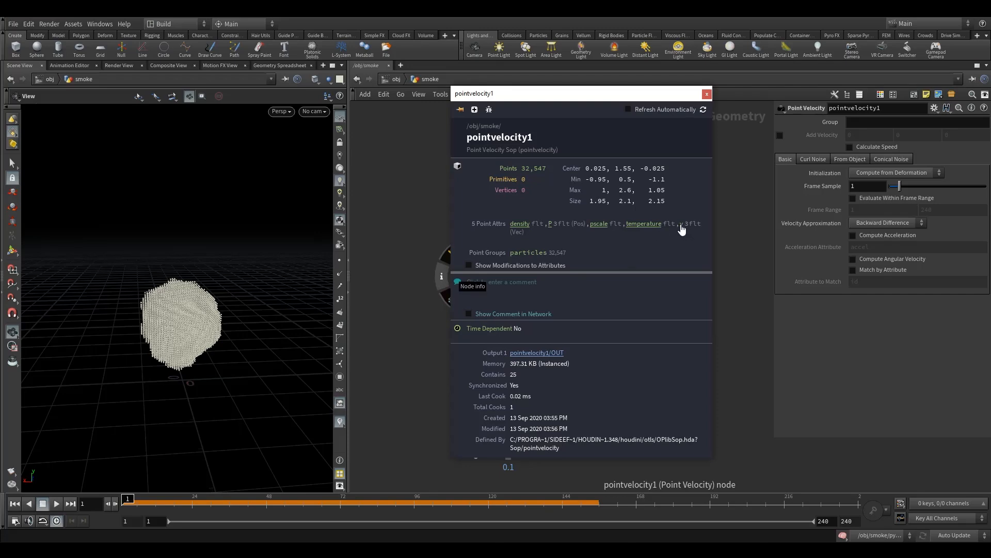
{"action": "left_click", "coordinate": [707, 93]}
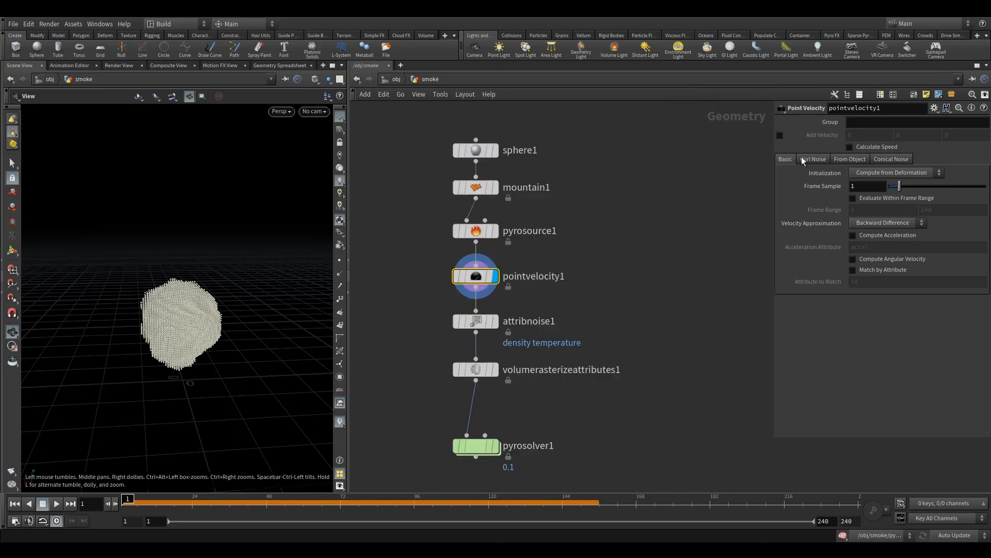
Step: Enable Add Velocity on pointvelocity1 and set it to 1 in X and -.25 in Y
{"action": "left_click", "coordinate": [781, 137]}
{"action": "middle_click_drag", "start_coordinate": [868, 134], "coordinate": [873, 99]}
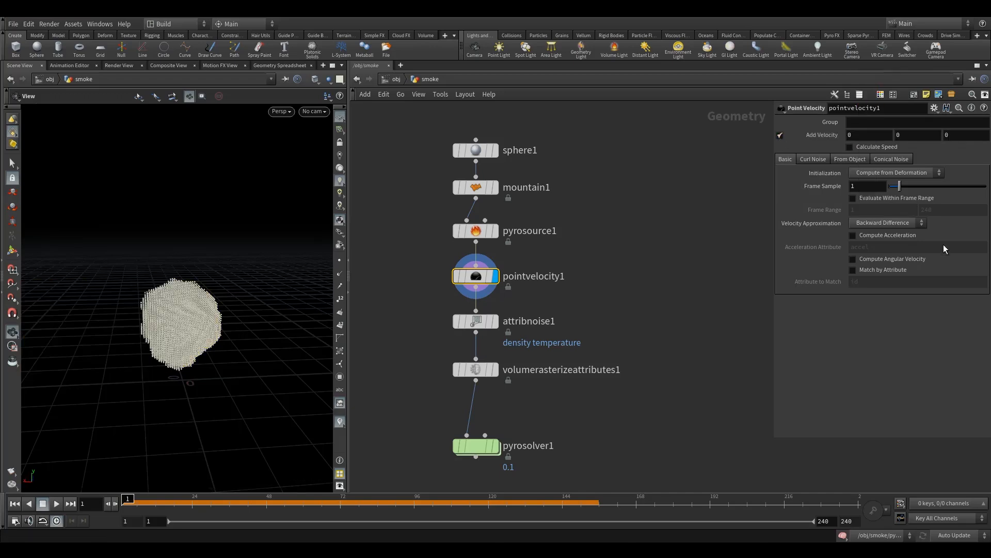
{"action": "left_click", "coordinate": [865, 140]}
{"action": "left_click_drag", "start_coordinate": [865, 139], "coordinate": [787, 144]}
{"action": "type", "text": "1"}
{"action": "key", "text": "Return"}
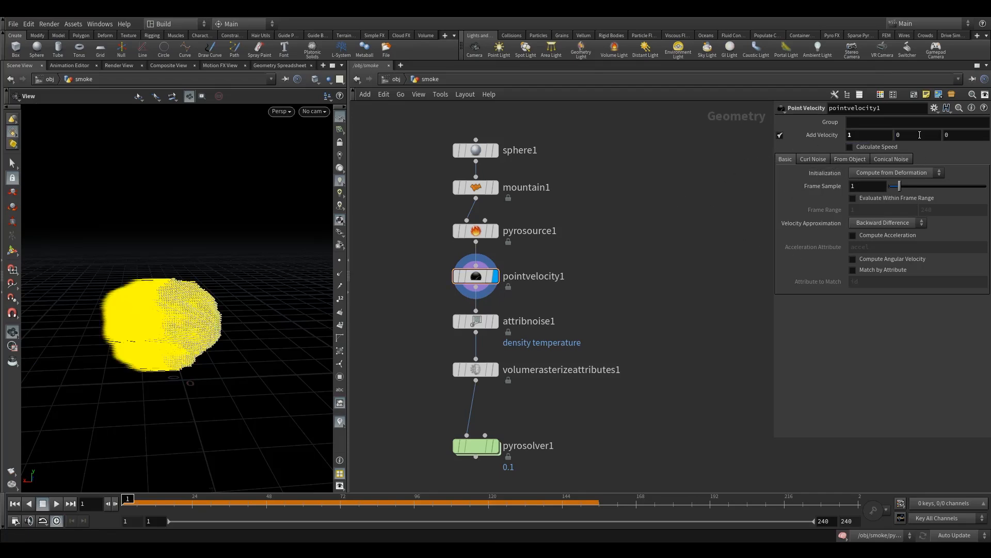
{"action": "left_click_drag", "start_coordinate": [885, 132], "coordinate": [785, 149]}
{"action": "type", "text": "-.25"}
{"action": "key", "text": "Return"}
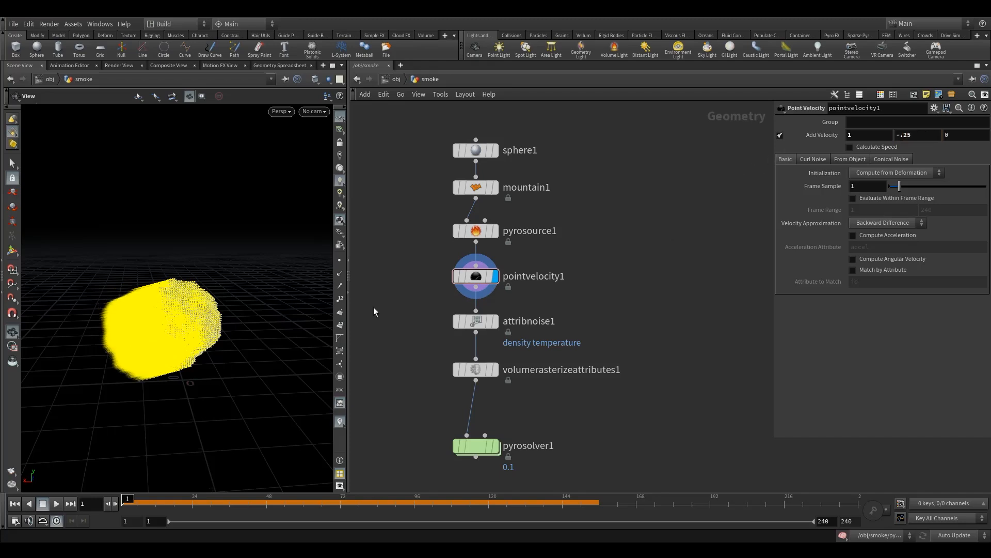
Step: Display pyrosolver1 and examine how its sourcing maps the v volume to the vel field
{"action": "left_click_drag", "start_coordinate": [315, 250], "coordinate": [270, 290]}
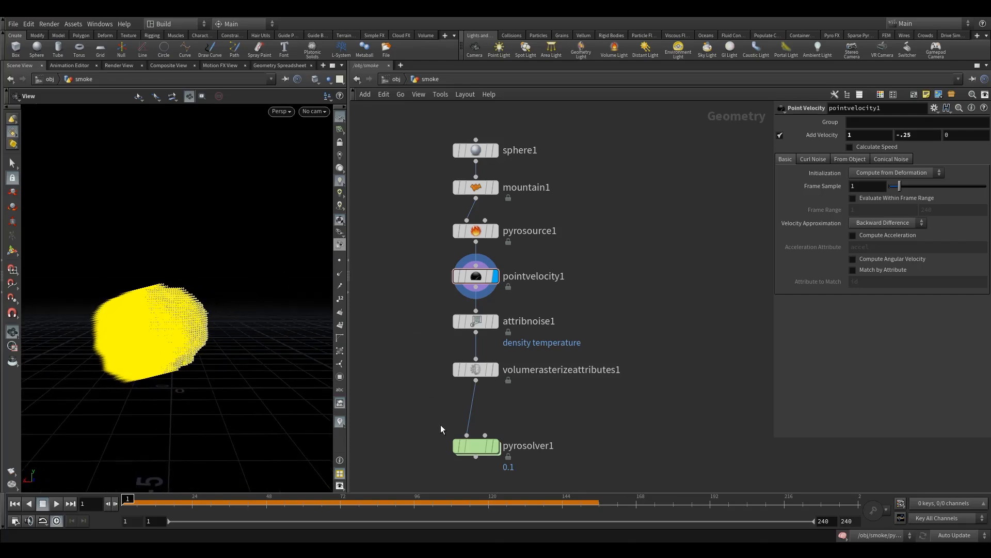
{"action": "left_click", "coordinate": [502, 424]}
{"action": "left_click", "coordinate": [458, 450]}
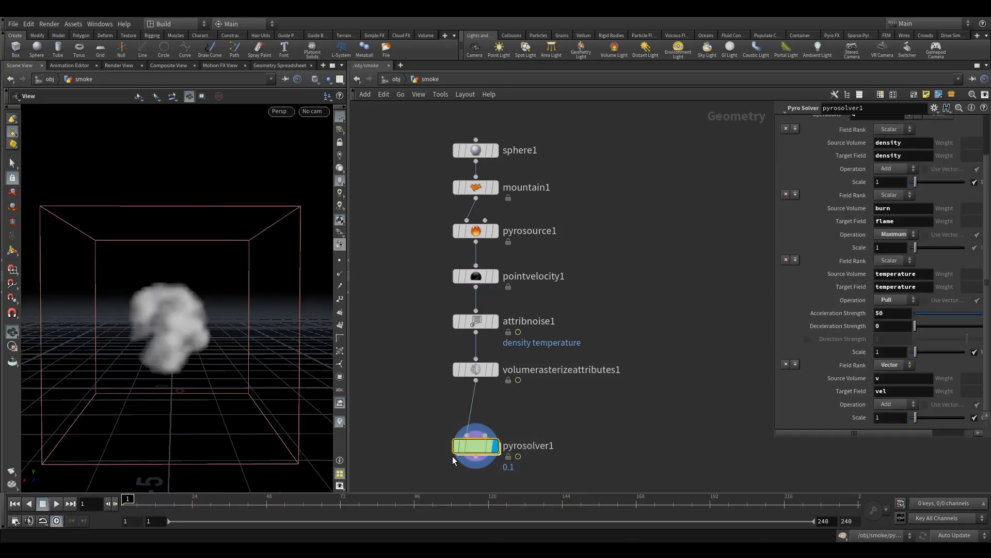
Step: Enable Add Curl Noise on pointvelocity1 and set the noise scale to .5
{"action": "left_click", "coordinate": [476, 276]}
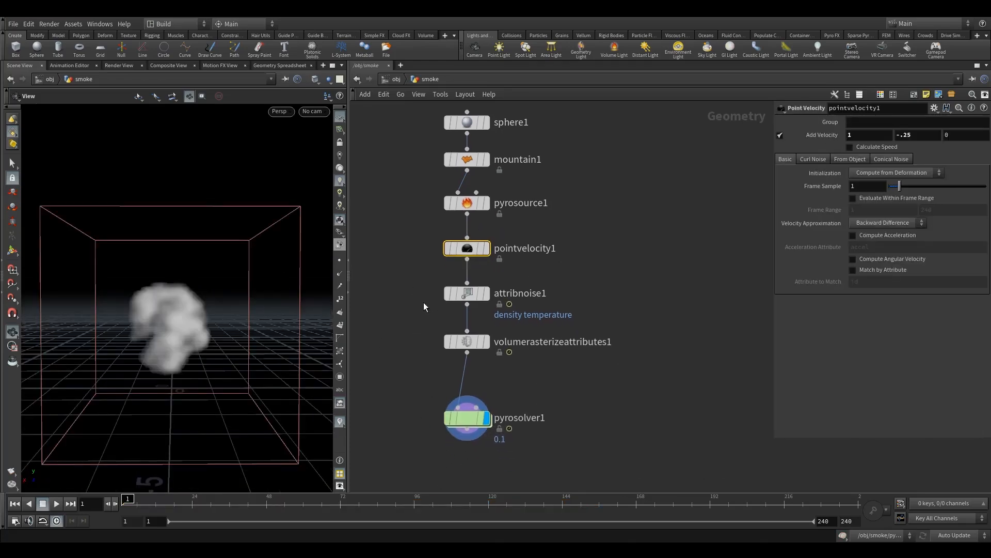
{"action": "left_click", "coordinate": [813, 159]}
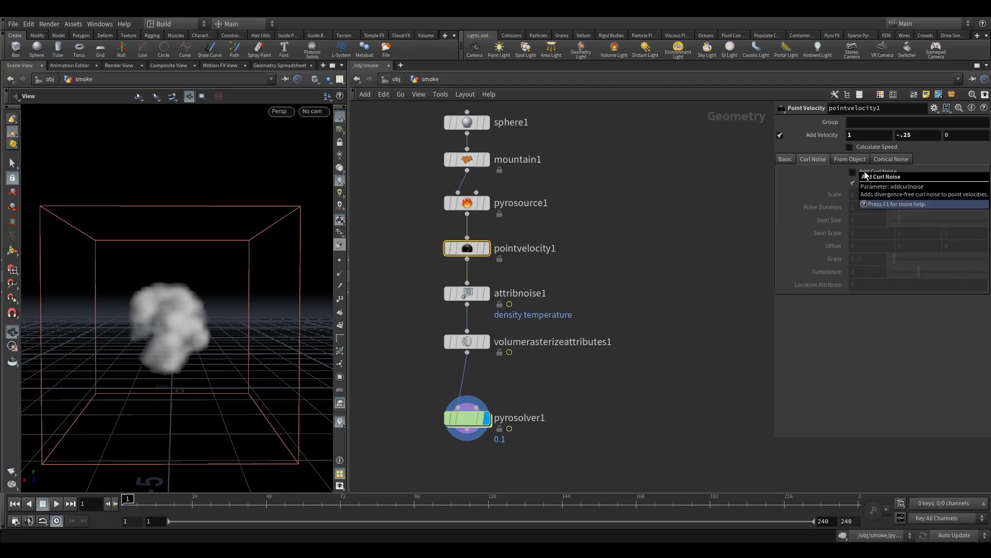
{"action": "left_click_drag", "start_coordinate": [471, 436], "coordinate": [476, 438]}
{"action": "left_click_drag", "start_coordinate": [412, 241], "coordinate": [480, 258]}
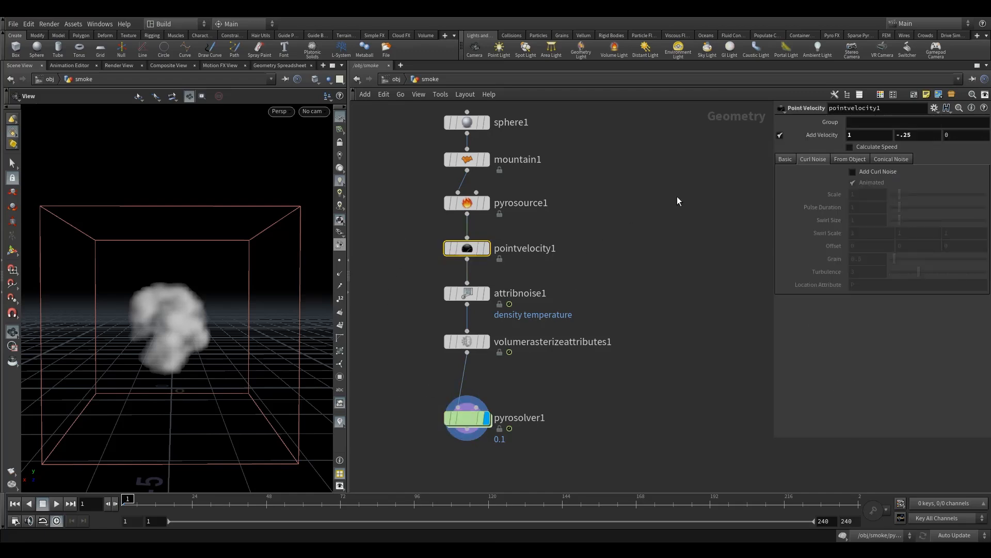
{"action": "left_click", "coordinate": [863, 177]}
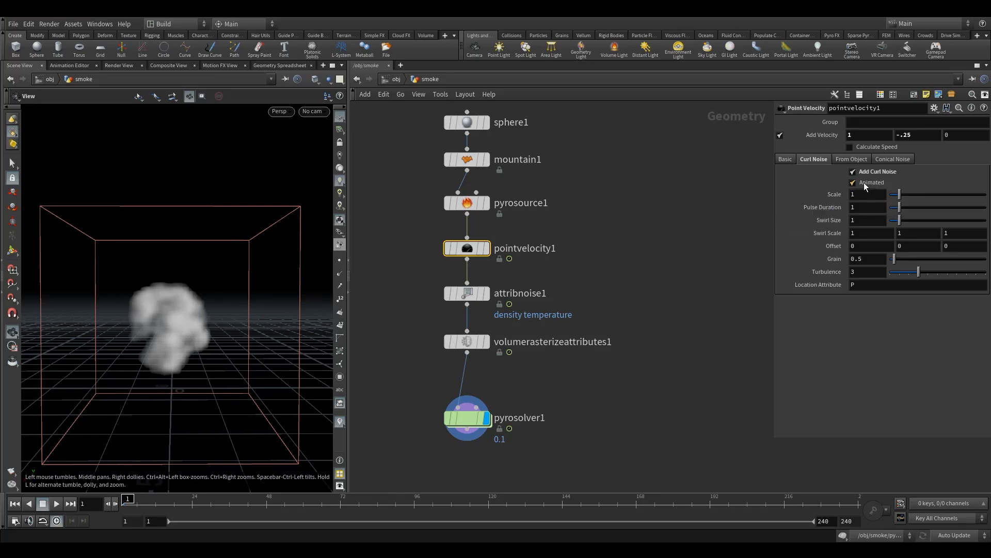
{"action": "left_click", "coordinate": [864, 195]}
{"action": "type", "text": ".5"}
{"action": "key", "text": "Return"}
Step: Display pointvelocity1, play the animated curl noise briefly and return to frame 1
{"action": "left_click", "coordinate": [504, 217]}
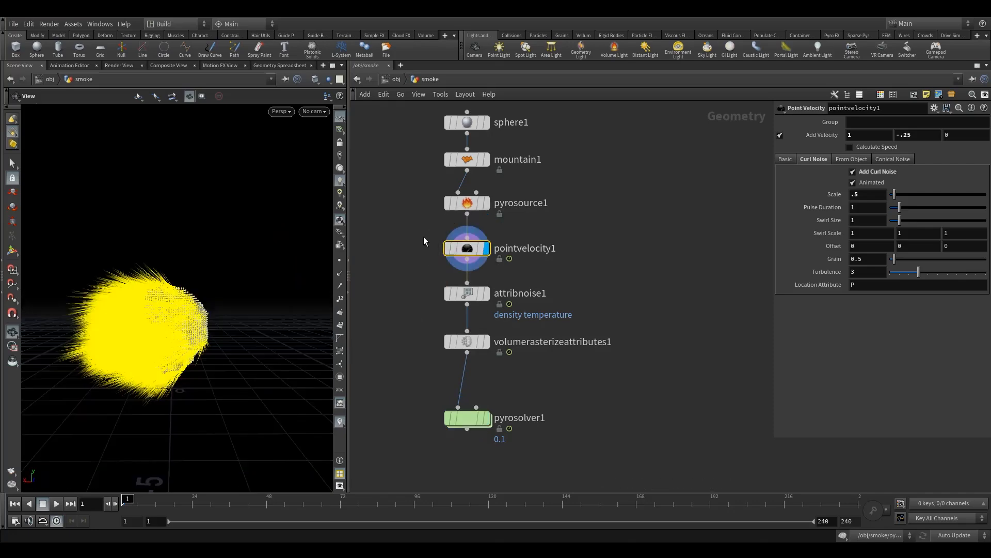
{"action": "left_click", "coordinate": [867, 173]}
{"action": "left_click", "coordinate": [57, 505]}
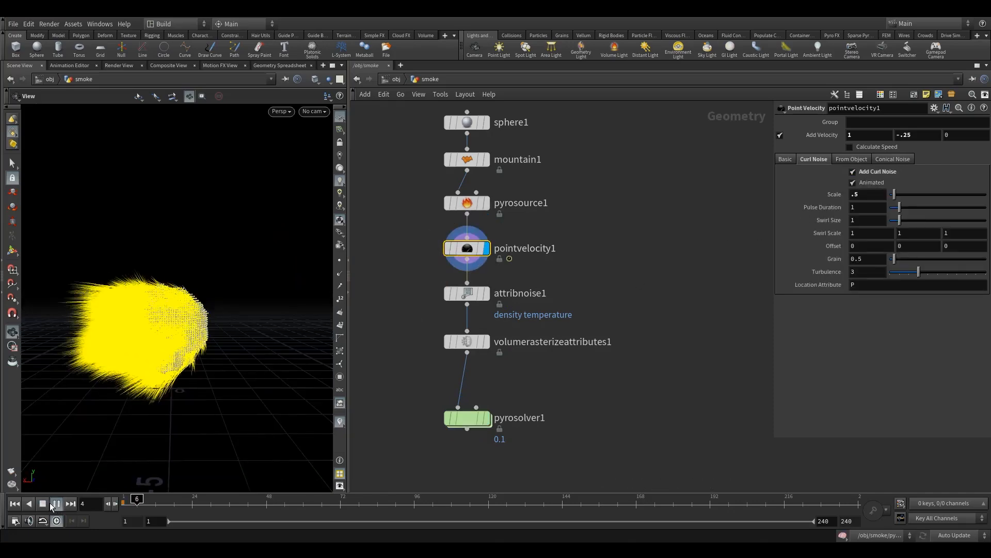
{"action": "left_click", "coordinate": [15, 503]}
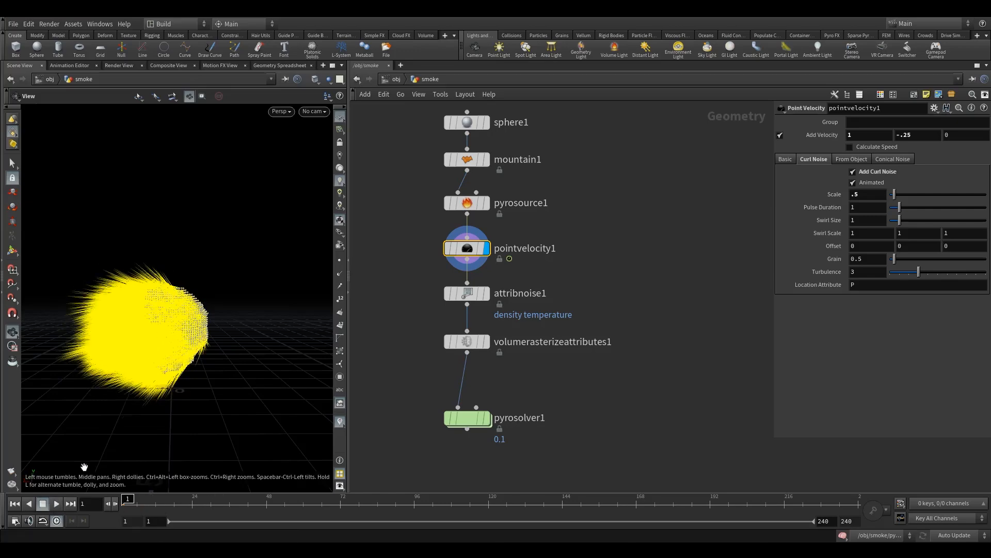
Step: Display volumerasterizeattributes1 and add v to its rasterized attributes after density and temperature
{"action": "left_click_drag", "start_coordinate": [420, 313], "coordinate": [491, 361]}
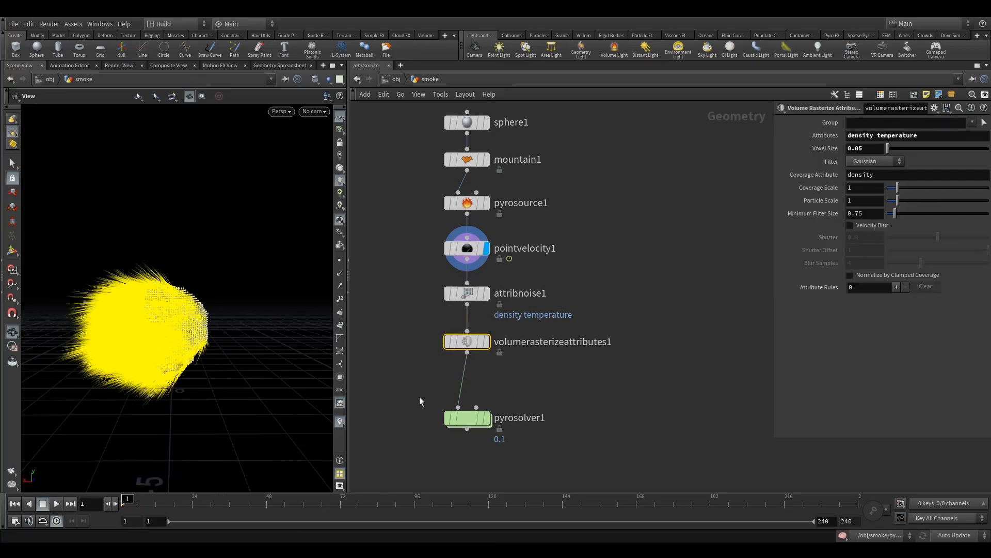
{"action": "left_click", "coordinate": [486, 341]}
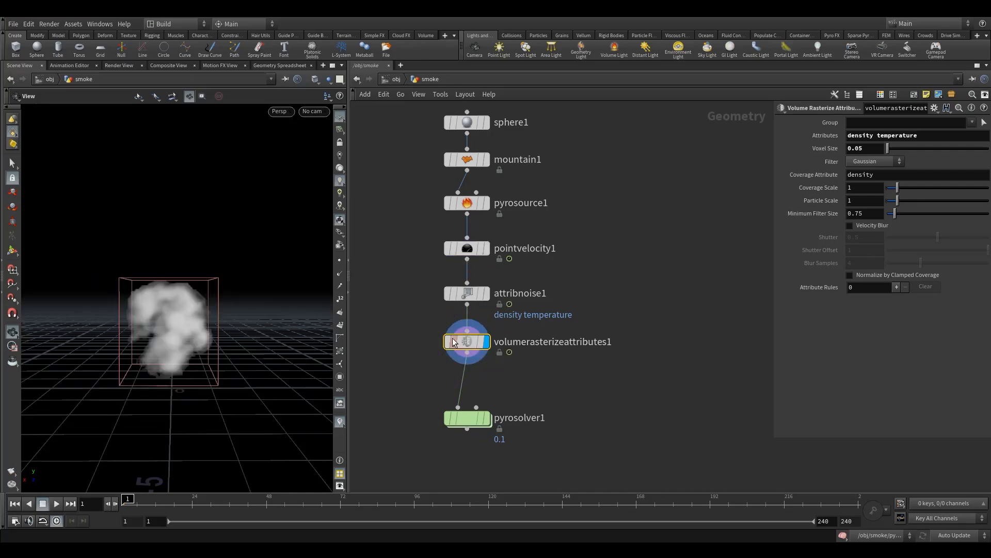
{"action": "left_click", "coordinate": [930, 136]}
{"action": "key", "text": "Return"}
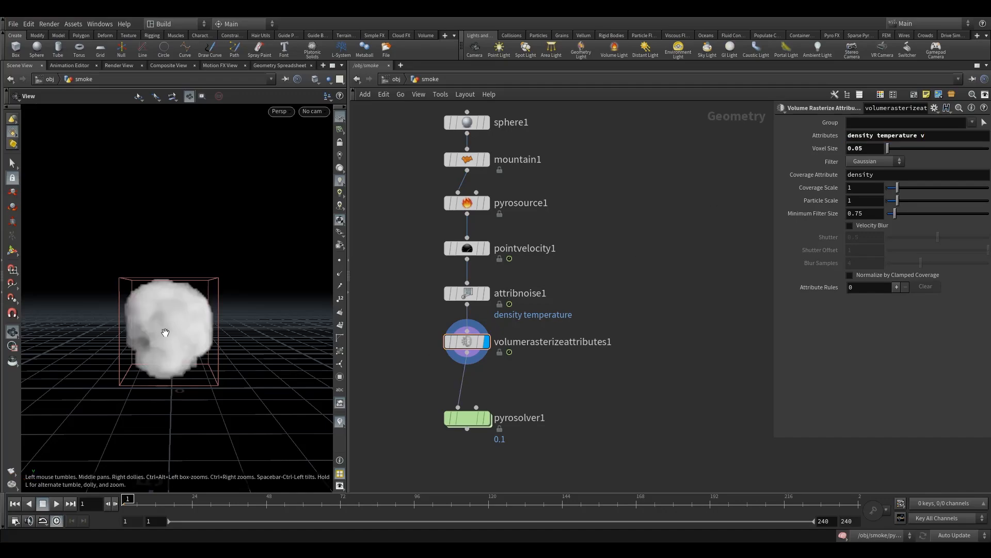
{"action": "mouse_move", "coordinate": [166, 328]}
{"action": "left_mouse_down"}
{"action": "mouse_move", "coordinate": [215, 334]}
{"action": "mouse_move", "coordinate": [150, 370]}
{"action": "mouse_move", "coordinate": [174, 332]}
{"action": "mouse_move", "coordinate": [153, 331]}
{"action": "mouse_move", "coordinate": [148, 343]}
{"action": "mouse_move", "coordinate": [163, 345]}
{"action": "mouse_move", "coordinate": [184, 330]}
{"action": "left_mouse_up"}
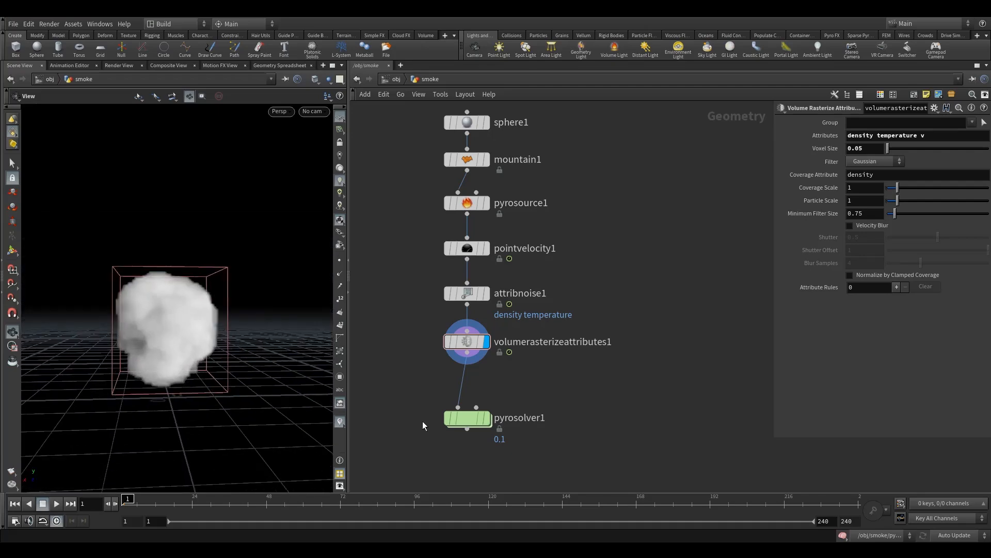
Step: Move pyrosolver1 further below volumerasterizeattributes1 to make room in the network
{"action": "left_click_drag", "start_coordinate": [432, 315], "coordinate": [460, 355]}
{"action": "left_click_drag", "start_coordinate": [467, 422], "coordinate": [466, 434]}
{"action": "middle_click_drag", "start_coordinate": [542, 404], "coordinate": [530, 364]}
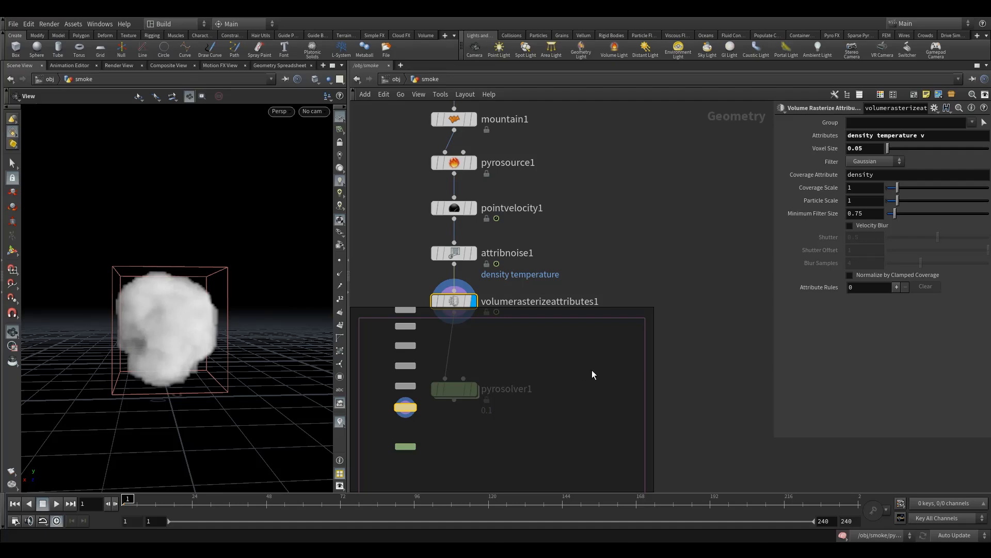
{"action": "left_click", "coordinate": [667, 325]}
{"action": "scroll", "coordinate": [667, 310], "scroll_direction": "down", "scroll_amount": 2}
{"action": "middle_click_drag", "start_coordinate": [659, 326], "coordinate": [630, 362]}
{"action": "scroll", "coordinate": [531, 360], "scroll_direction": "up", "scroll_amount": 1}
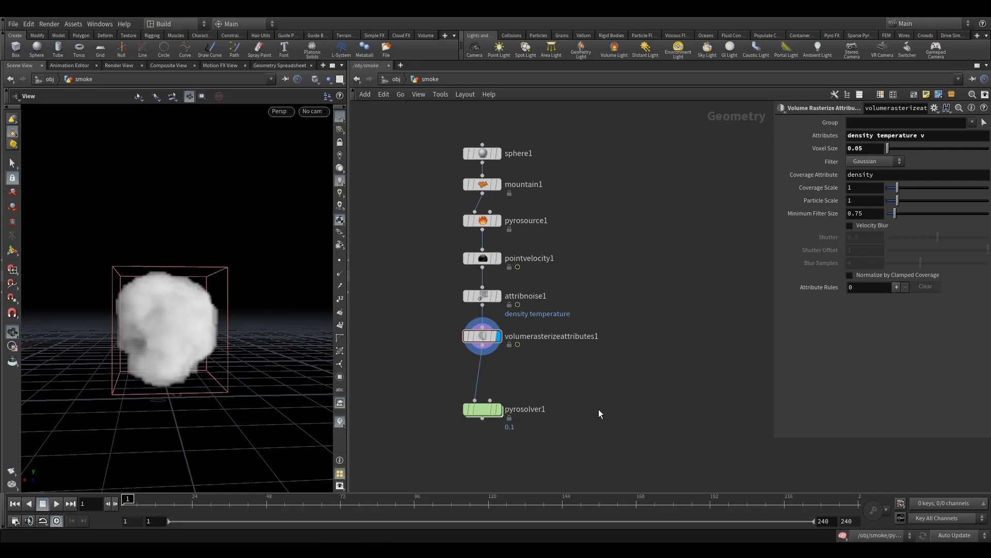
Step: Add a Volume Trail node to the right of the wire between volumerasterizeattributes1 and pyrosolver1
{"action": "key", "text": "Tab"}
{"action": "type", "text": "volum"}
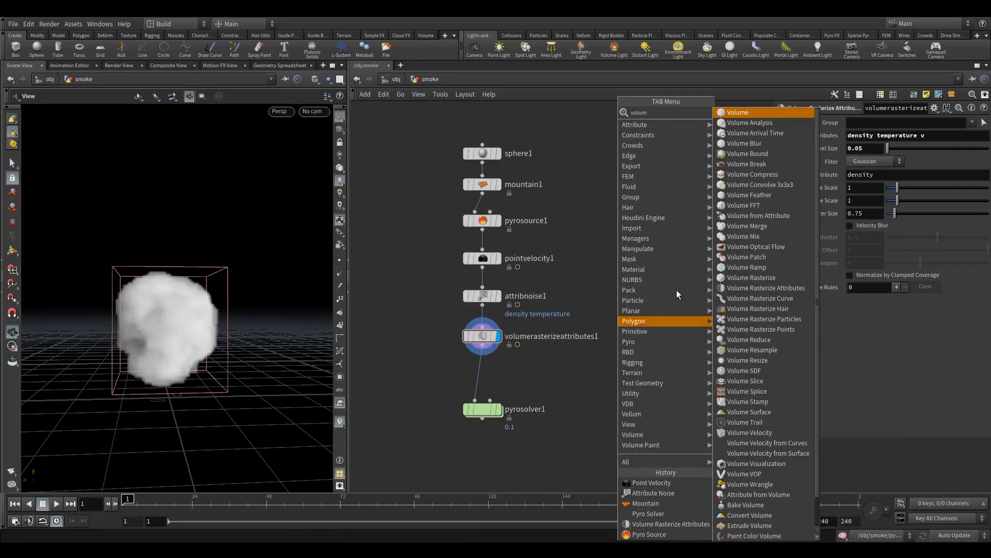
{"action": "type", "text": "et"}
{"action": "left_click", "coordinate": [761, 113]}
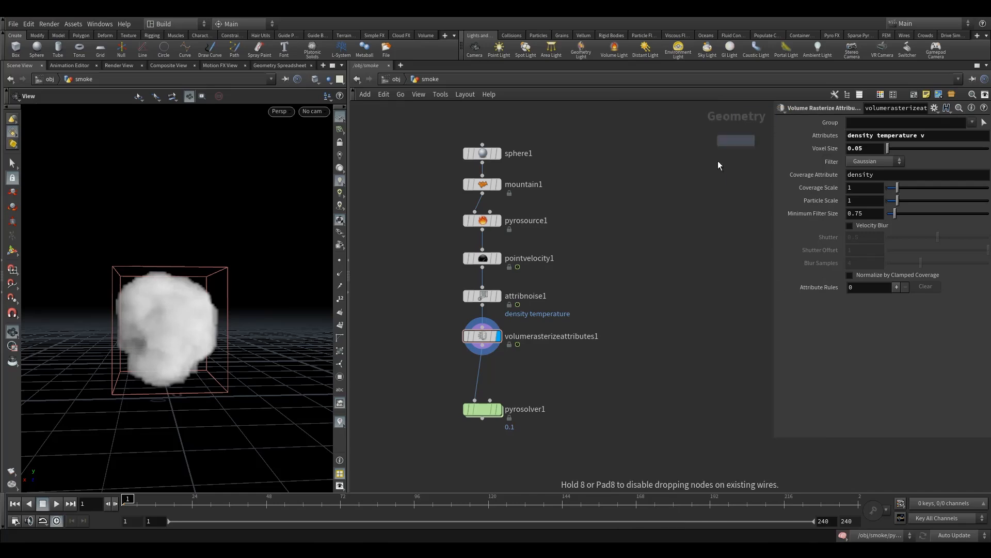
{"action": "left_click", "coordinate": [610, 388]}
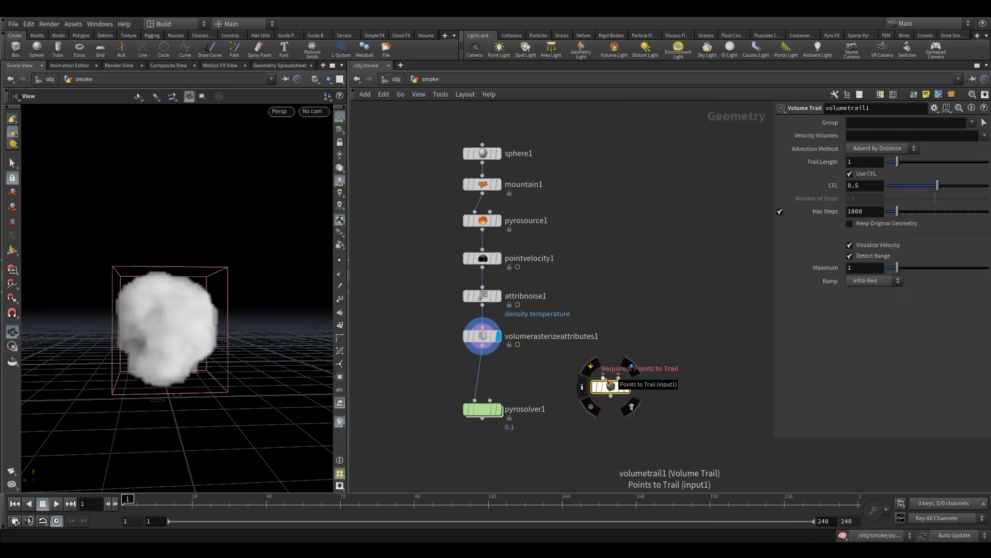
Step: Feed attribnoise1 into volumetrail1's points input and volumerasterizeattributes1 into its velocity input, display it and hide the viewport visualizers
{"action": "left_click_drag", "start_coordinate": [604, 378], "coordinate": [483, 305]}
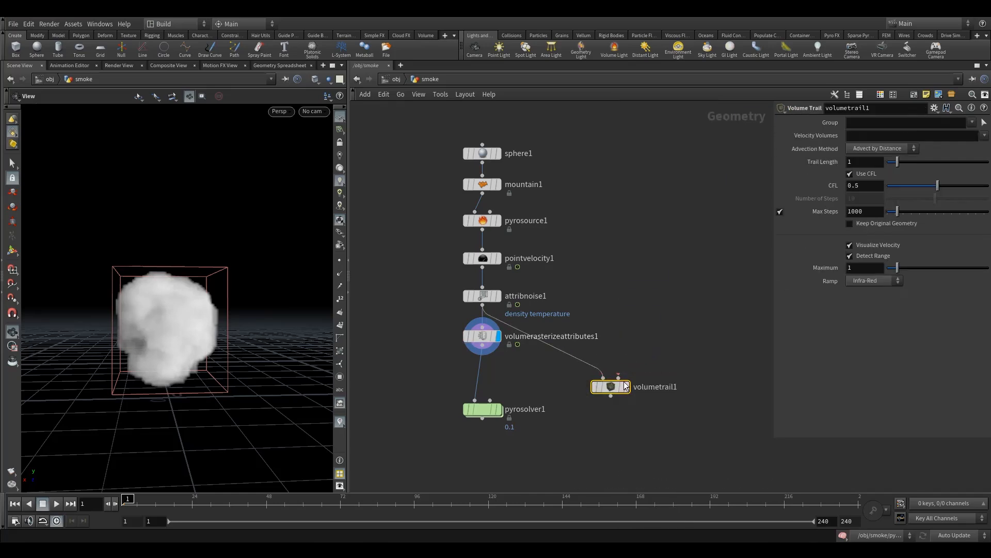
{"action": "left_click_drag", "start_coordinate": [624, 378], "coordinate": [483, 354]}
{"action": "left_click", "coordinate": [632, 368]}
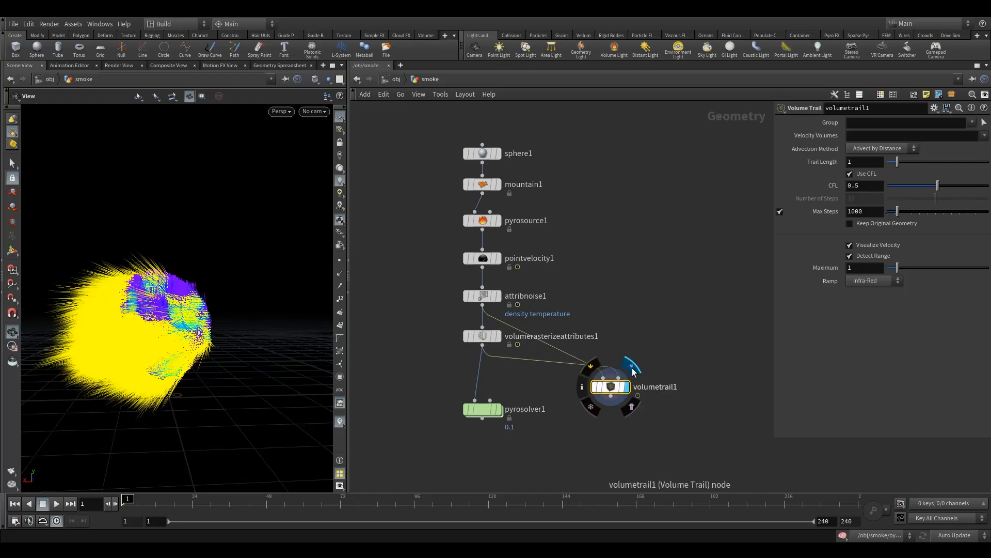
{"action": "left_click", "coordinate": [340, 422]}
{"action": "left_click_drag", "start_coordinate": [175, 330], "coordinate": [150, 344]}
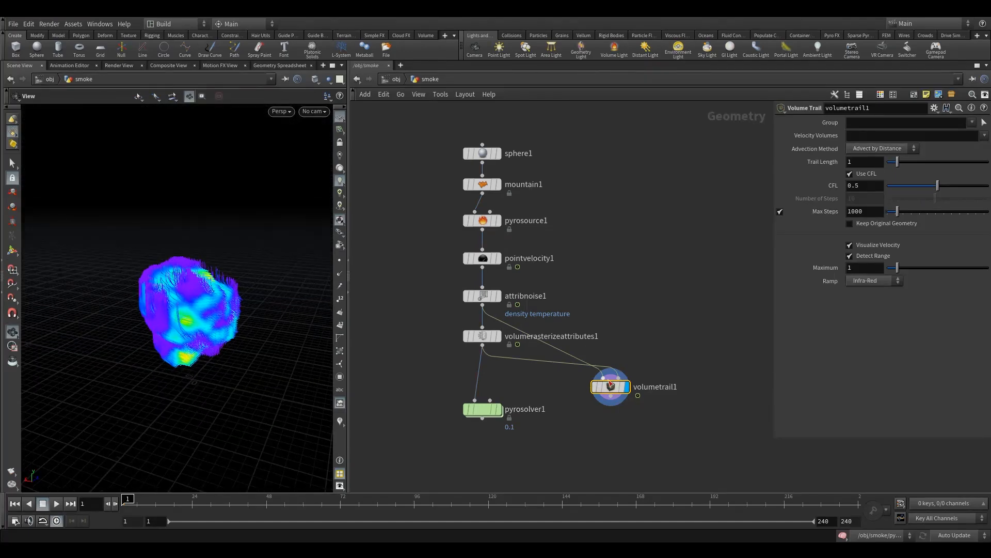
Step: Rewire volumetrail1's points input to volumerasterizeattributes1 and add a Volume Slice node fed by volumerasterizeattributes1
{"action": "left_click_drag", "start_coordinate": [553, 346], "coordinate": [497, 355]}
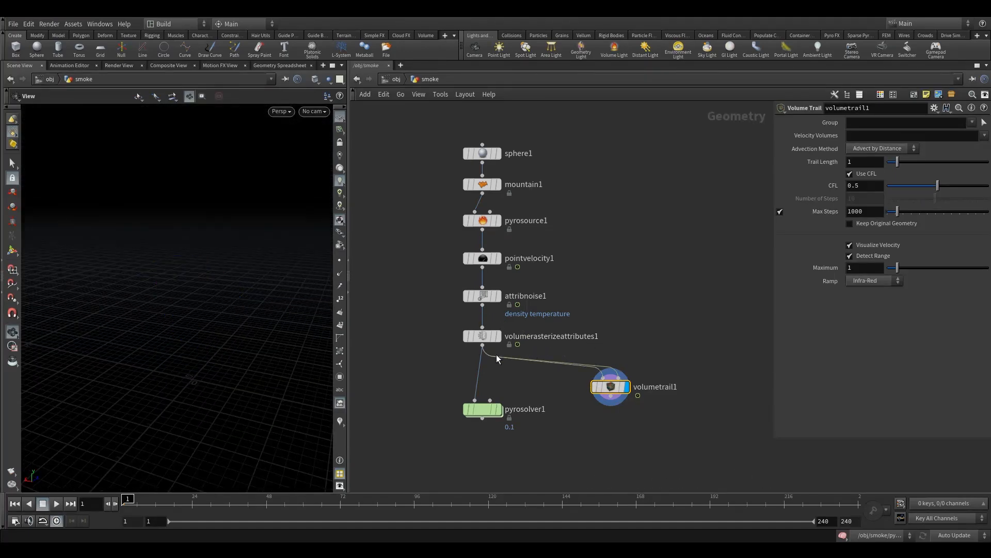
{"action": "left_click_drag", "start_coordinate": [611, 383], "coordinate": [643, 405]}
{"action": "key", "text": "Tab"}
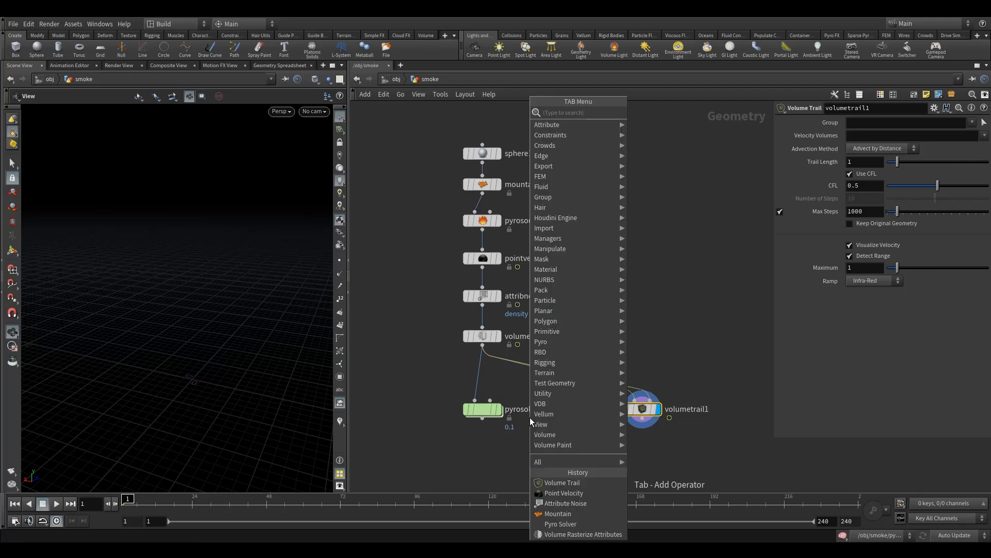
{"action": "type", "text": "volum"}
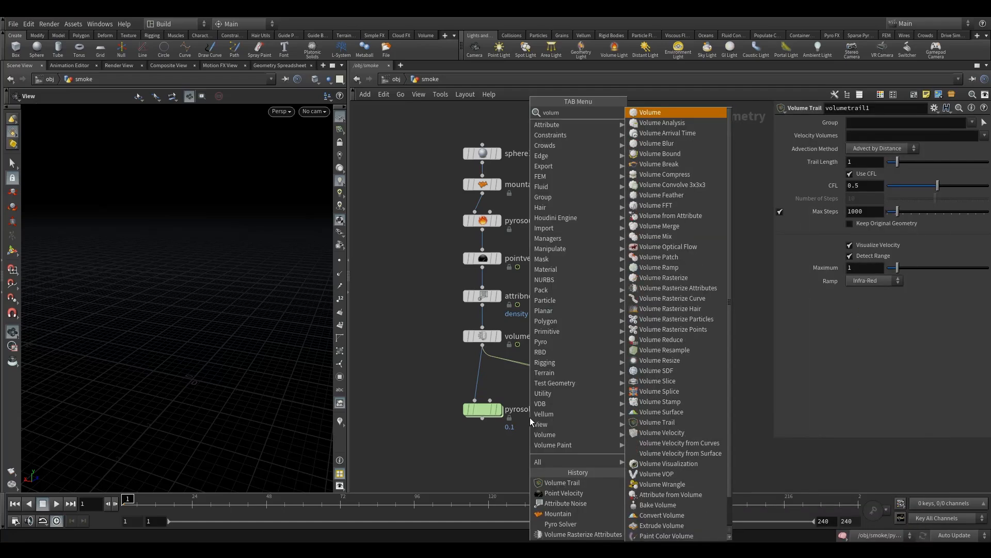
{"action": "type", "text": "e sli"}
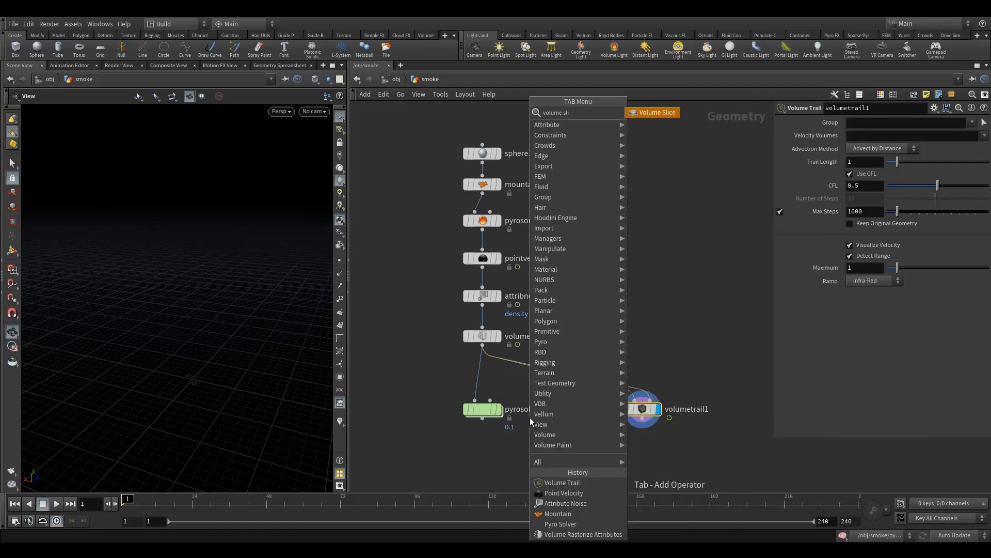
{"action": "left_click", "coordinate": [652, 111]}
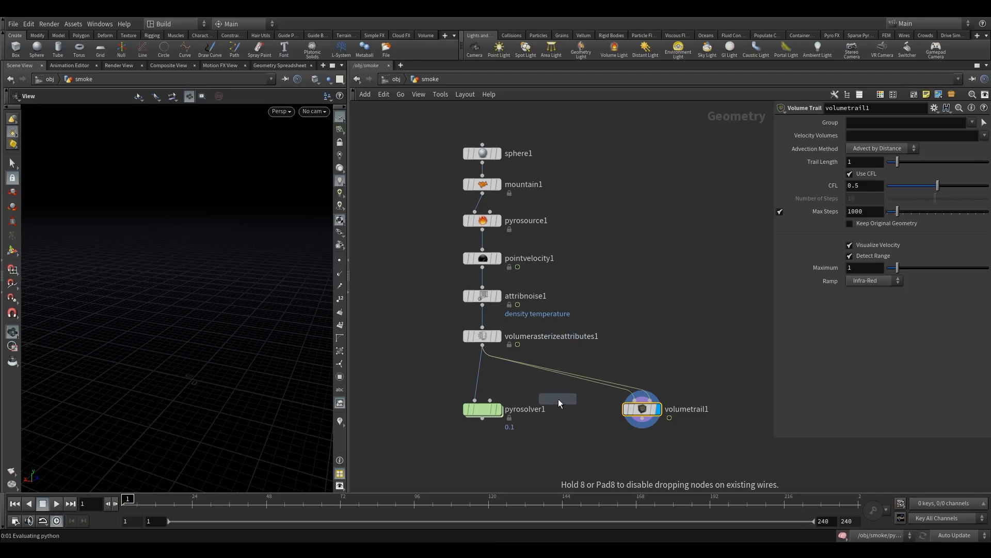
{"action": "left_click", "coordinate": [559, 398]}
{"action": "left_click_drag", "start_coordinate": [562, 376], "coordinate": [558, 390]}
Step: Arrange the nodes below volumerasterizeattributes1 and display volumeslice1
{"action": "middle_click_drag", "start_coordinate": [601, 335], "coordinate": [602, 258]}
{"action": "scroll", "coordinate": [564, 279], "scroll_direction": "up", "scroll_amount": 2}
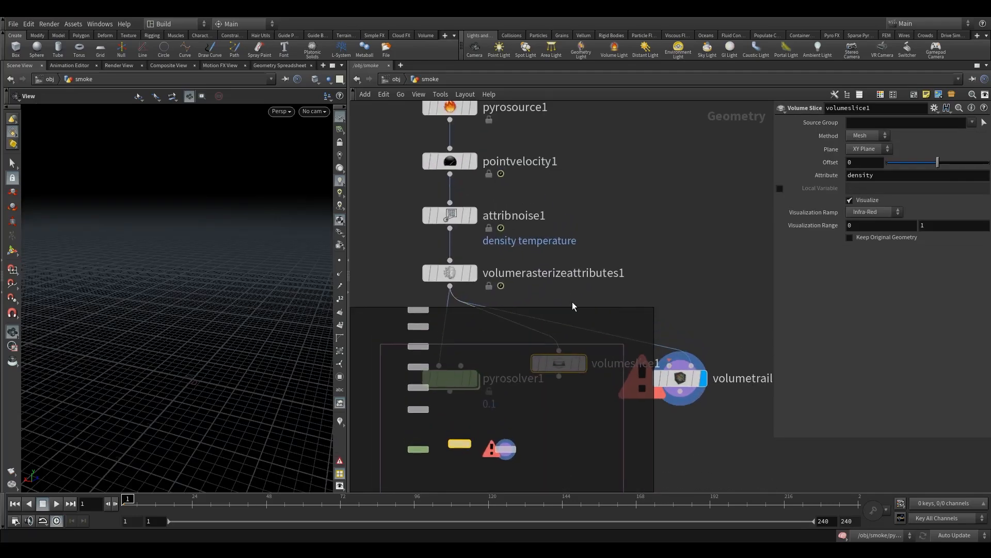
{"action": "scroll", "coordinate": [555, 333], "scroll_direction": "down", "scroll_amount": 4}
{"action": "left_click_drag", "start_coordinate": [517, 340], "coordinate": [504, 362]}
{"action": "left_click_drag", "start_coordinate": [562, 334], "coordinate": [552, 341]}
{"action": "left_click", "coordinate": [551, 339]}
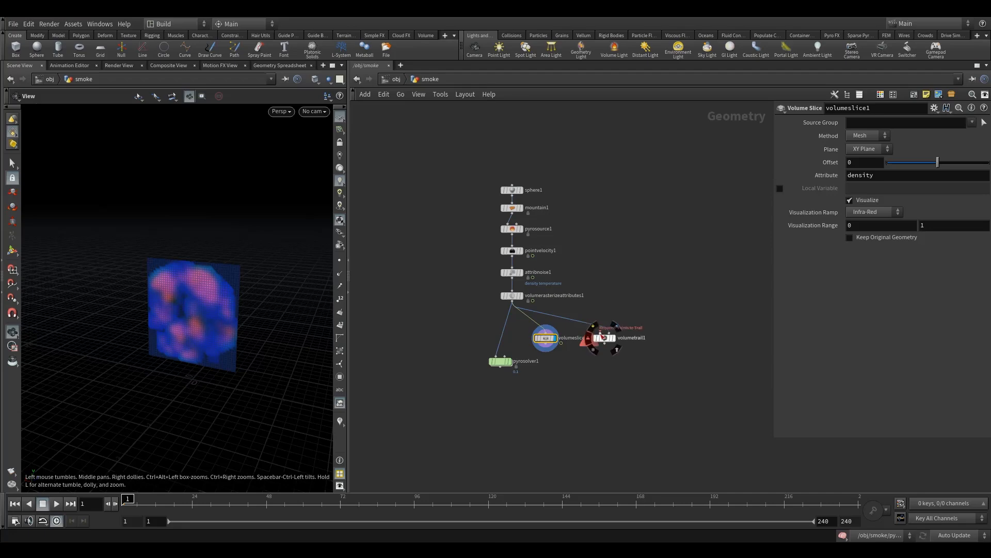
Step: Connect volumeslice1 to volumetrail1's points input and display volumetrail1
{"action": "left_click_drag", "start_coordinate": [601, 335], "coordinate": [561, 345]}
{"action": "left_click", "coordinate": [614, 329]}
{"action": "left_click_drag", "start_coordinate": [203, 343], "coordinate": [232, 310]}
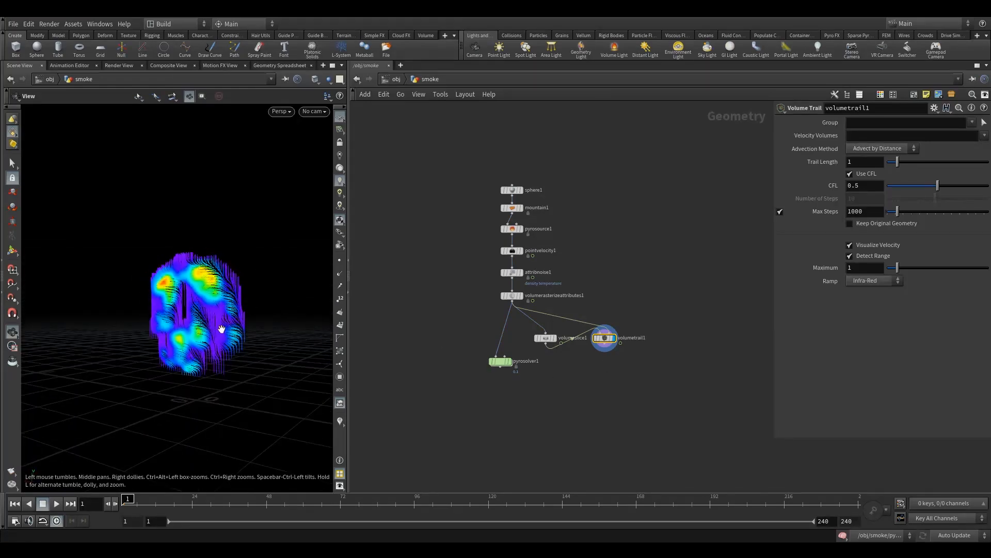
Step: Set pointvelocity1's curl noise scale to 0.7
{"action": "left_click", "coordinate": [540, 337]}
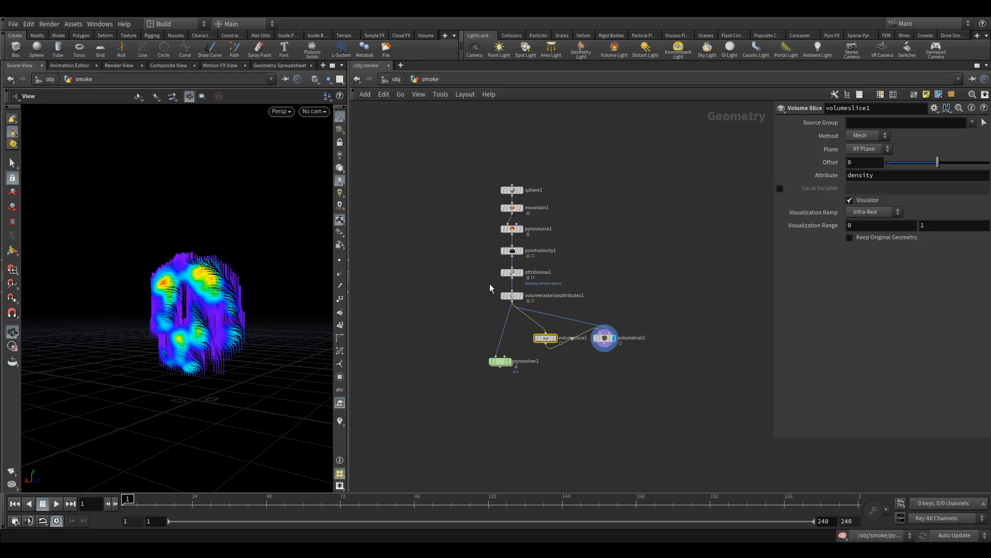
{"action": "left_click", "coordinate": [513, 251]}
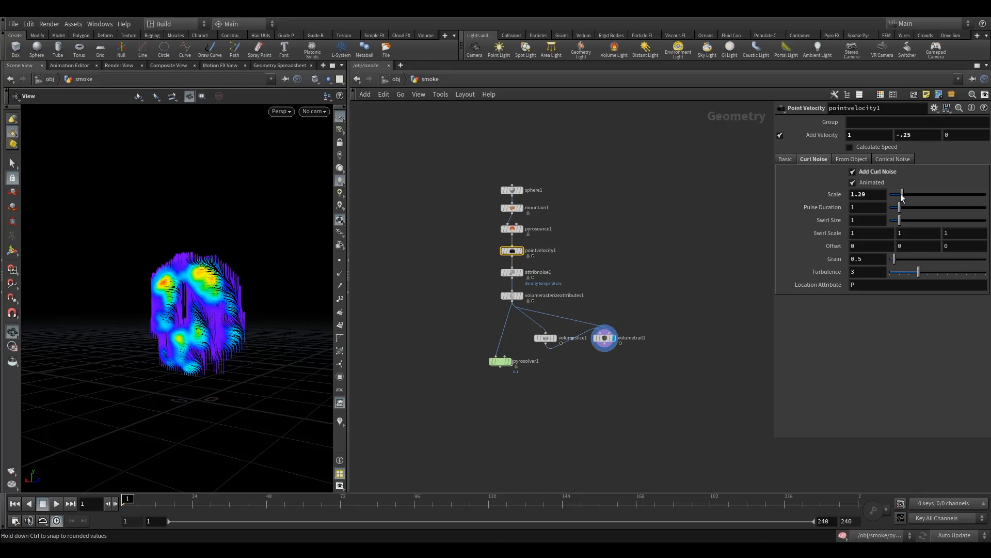
{"action": "left_click_drag", "start_coordinate": [897, 196], "coordinate": [896, 195]}
Step: Move volumetrail1 away from volumeslice1 and set volumeslice1's attribute to v
{"action": "left_click_drag", "start_coordinate": [605, 338], "coordinate": [621, 355]}
{"action": "left_click", "coordinate": [545, 338]}
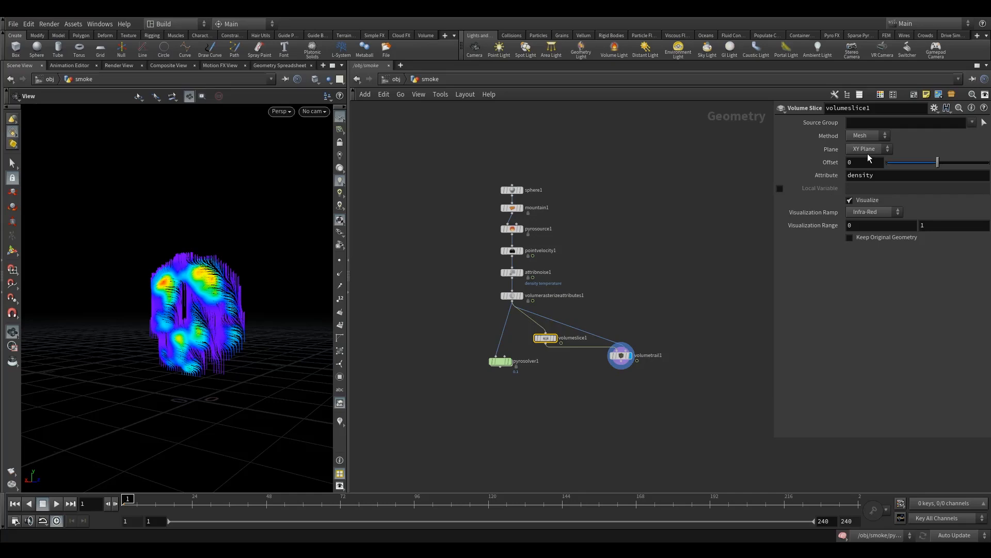
{"action": "double_click", "coordinate": [863, 178]}
{"action": "type", "text": "v"}
{"action": "key", "text": "Return"}
Step: Set volumetrail1's velocity volumes to v
{"action": "left_click", "coordinate": [621, 355]}
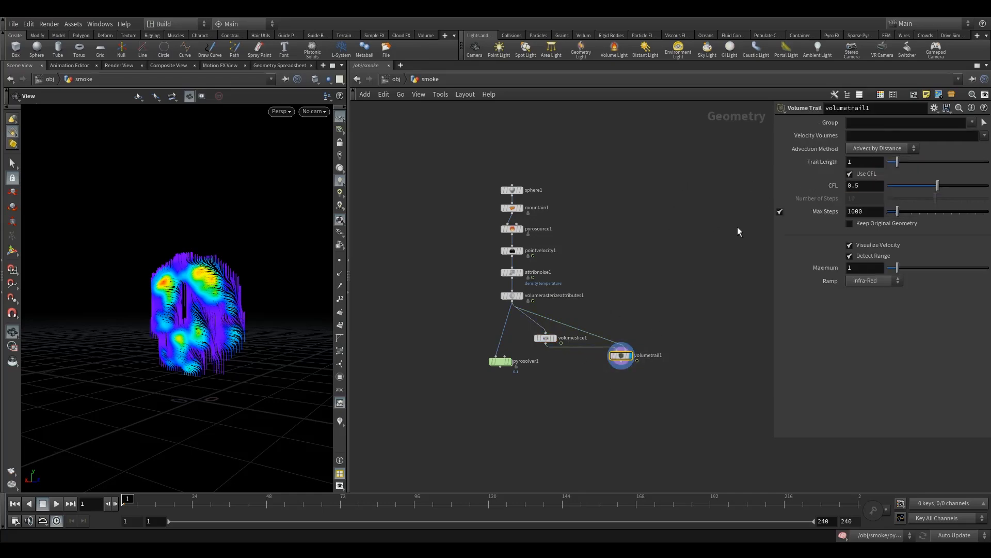
{"action": "left_click", "coordinate": [885, 137]}
{"action": "type", "text": "v"}
{"action": "key", "text": "Return"}
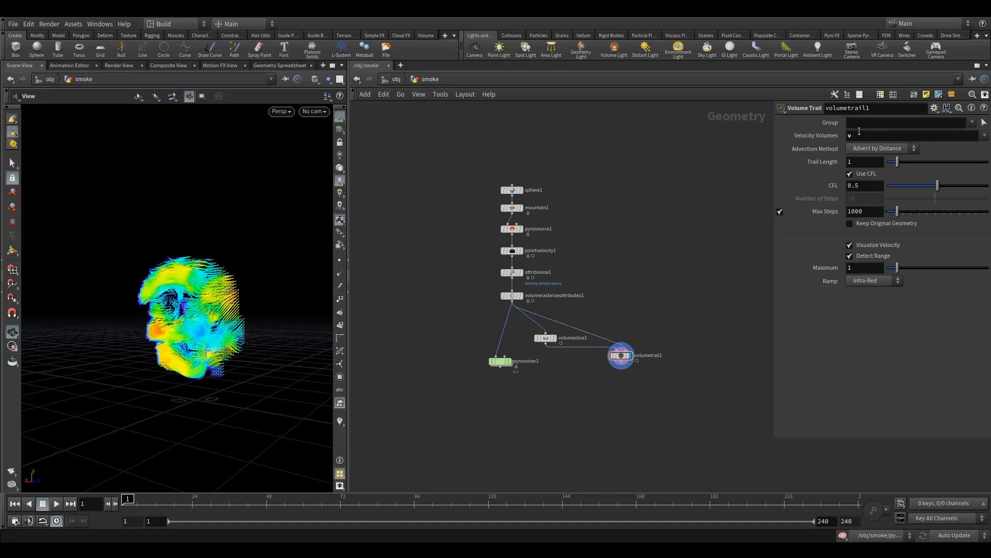
Step: Raise pointvelocity1's curl noise scale to 3.87 and its swirl size to 3.17
{"action": "scroll", "coordinate": [522, 337], "scroll_direction": "up", "scroll_amount": 3}
{"action": "left_click", "coordinate": [502, 211]}
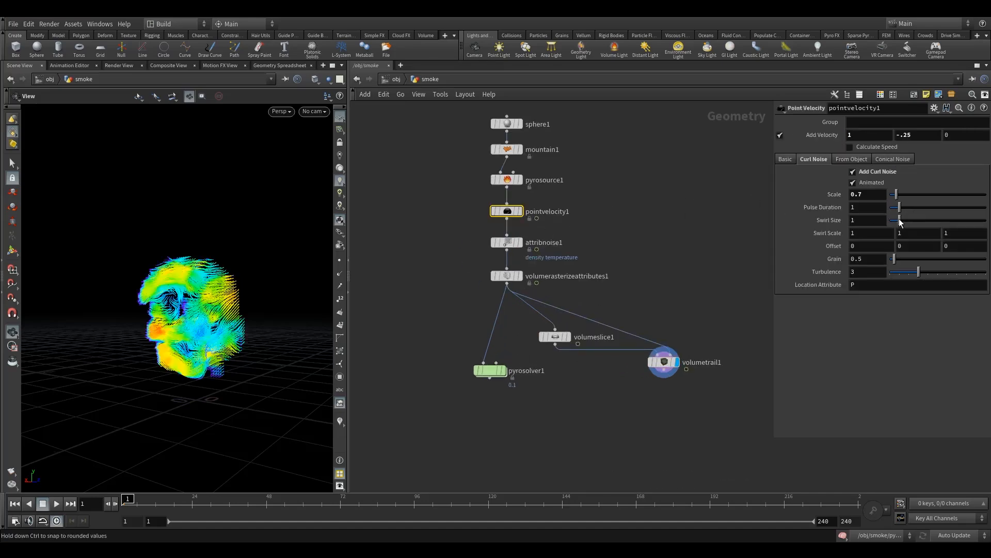
{"action": "left_click", "coordinate": [869, 176]}
{"action": "left_click", "coordinate": [868, 175]}
{"action": "left_click_drag", "start_coordinate": [899, 199], "coordinate": [911, 223]}
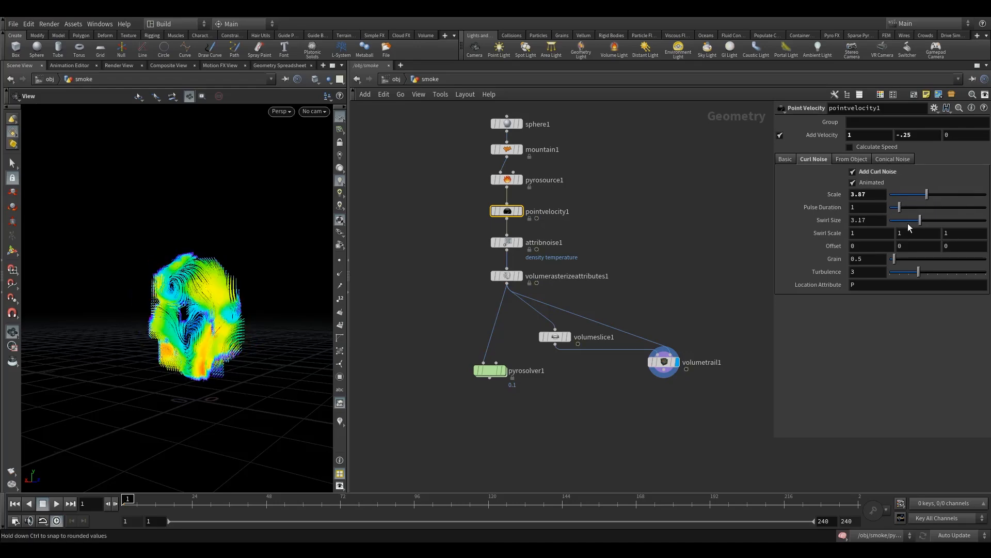
Step: Revert pointvelocity1's swirl size to its default and set the curl noise scale to .5
{"action": "right_click", "coordinate": [837, 222]}
{"action": "left_click", "coordinate": [853, 383]}
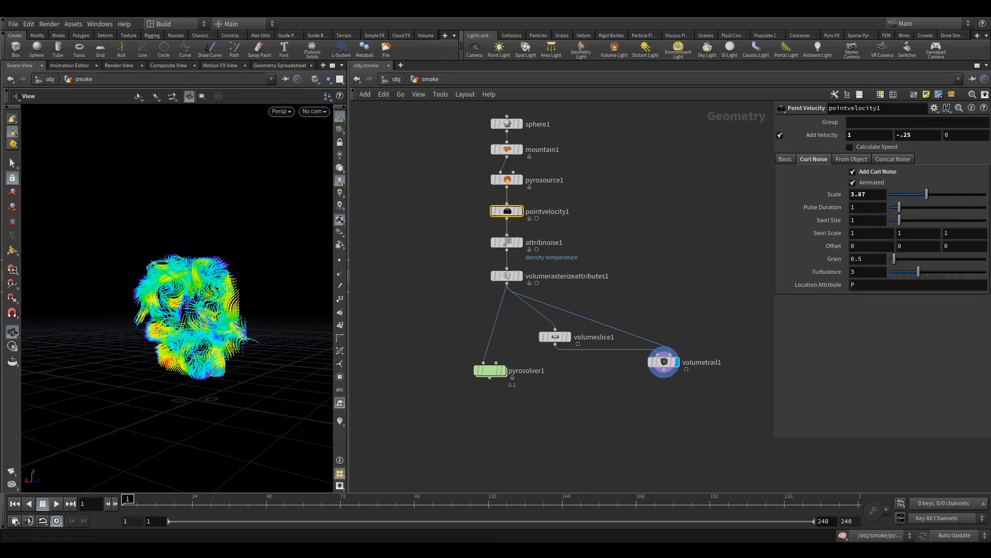
{"action": "left_click_drag", "start_coordinate": [876, 196], "coordinate": [759, 213]}
{"action": "type", "text": ".5"}
{"action": "key", "text": "Return"}
Step: Try volumeslice1's offset at -0.7 and, with the slice node displayed, at 0.13
{"action": "mouse_move", "coordinate": [665, 310]}
{"action": "middle_mouse_down"}
{"action": "mouse_move", "coordinate": [667, 276]}
{"action": "mouse_move", "coordinate": [676, 320]}
{"action": "middle_mouse_up"}
{"action": "scroll", "coordinate": [659, 271], "scroll_direction": "down", "scroll_amount": 2}
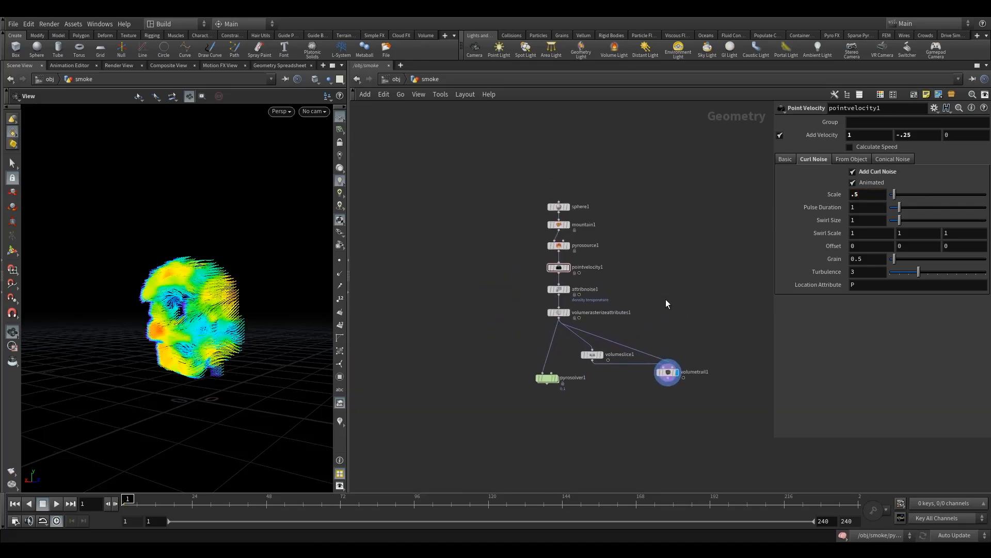
{"action": "left_click", "coordinate": [592, 355]}
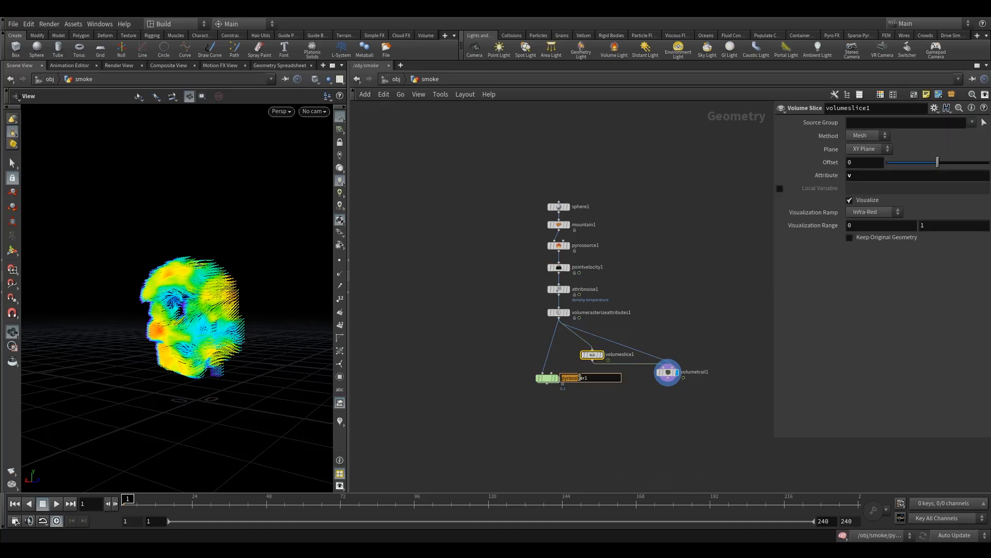
{"action": "left_click_drag", "start_coordinate": [938, 162], "coordinate": [901, 168]}
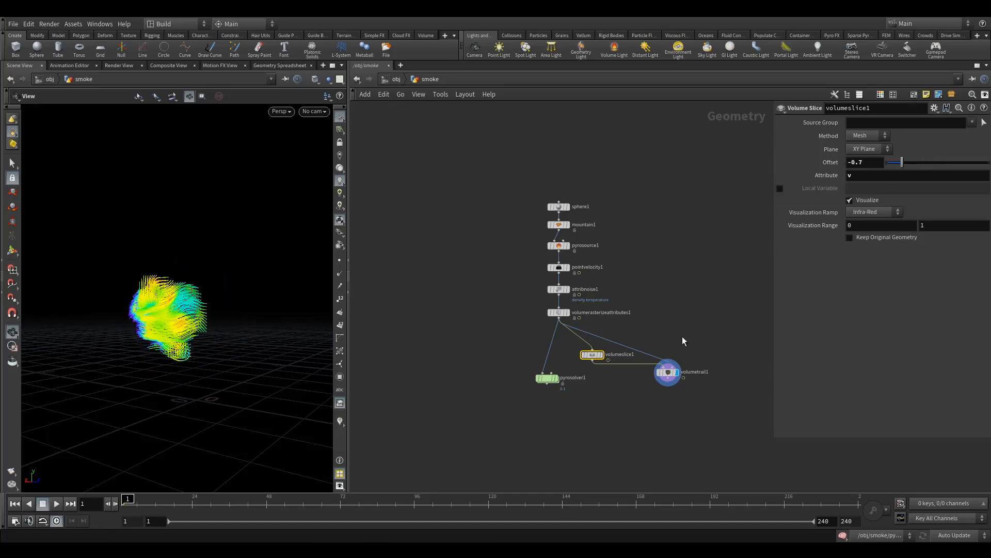
{"action": "left_click", "coordinate": [604, 343]}
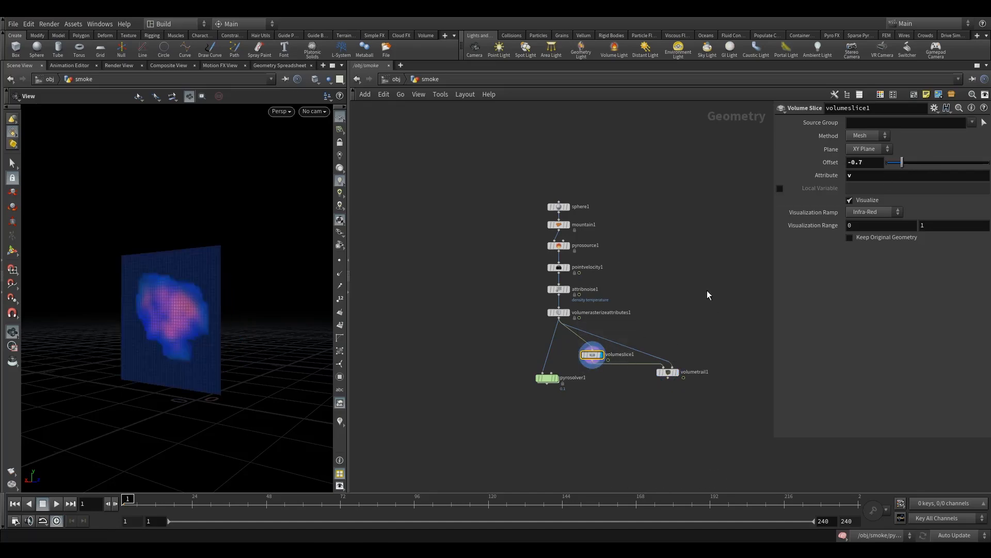
{"action": "left_click", "coordinate": [894, 168]}
{"action": "left_click_drag", "start_coordinate": [903, 171], "coordinate": [946, 166]}
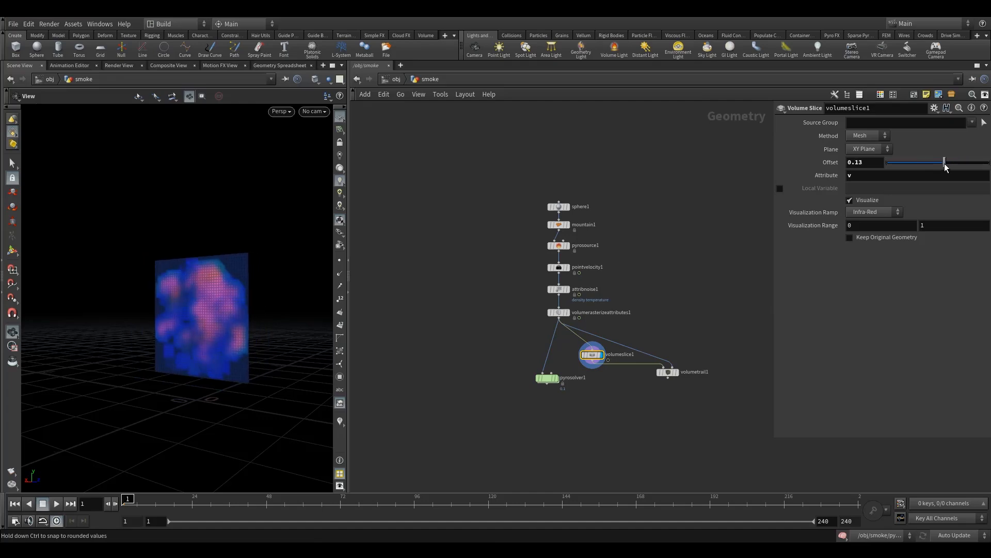
Step: Display volumetrail1 with a trail length of 3.67 and set volumeslice1's offset to -0.19
{"action": "left_click", "coordinate": [674, 371]}
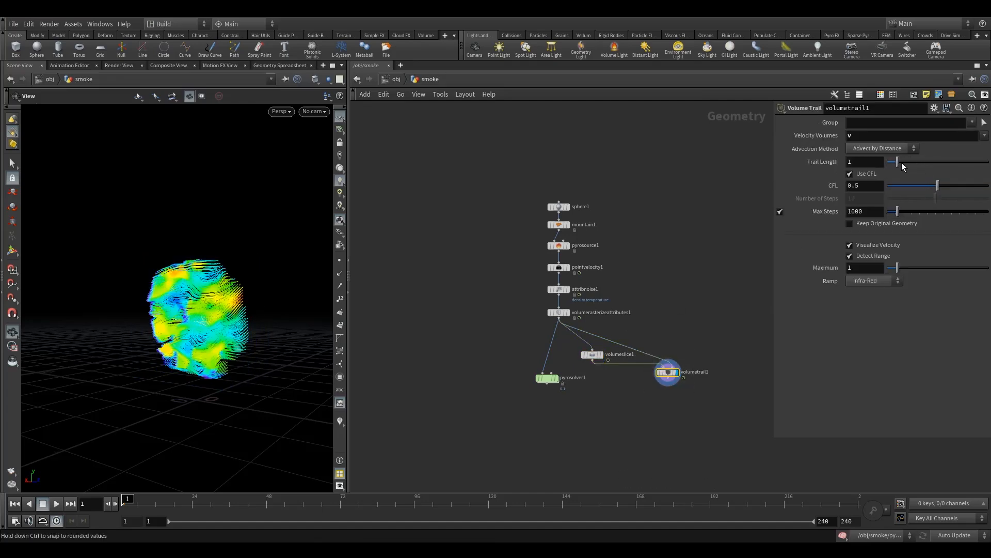
{"action": "left_click_drag", "start_coordinate": [899, 168], "coordinate": [928, 178]}
{"action": "left_click", "coordinate": [593, 355]}
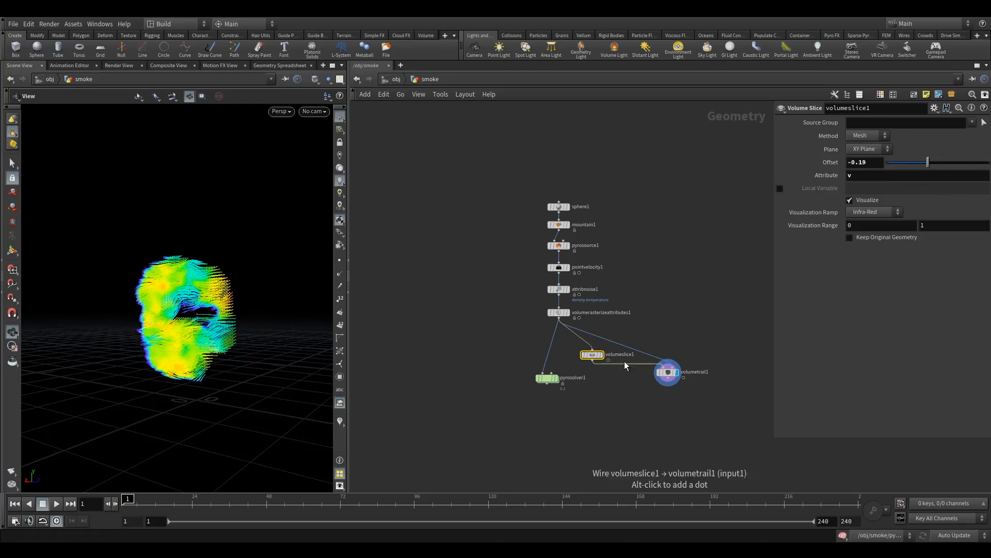
Step: Place volumetrail1 level with volumeslice1 and enclose both nodes in a network box
{"action": "left_click_drag", "start_coordinate": [667, 371], "coordinate": [580, 336]}
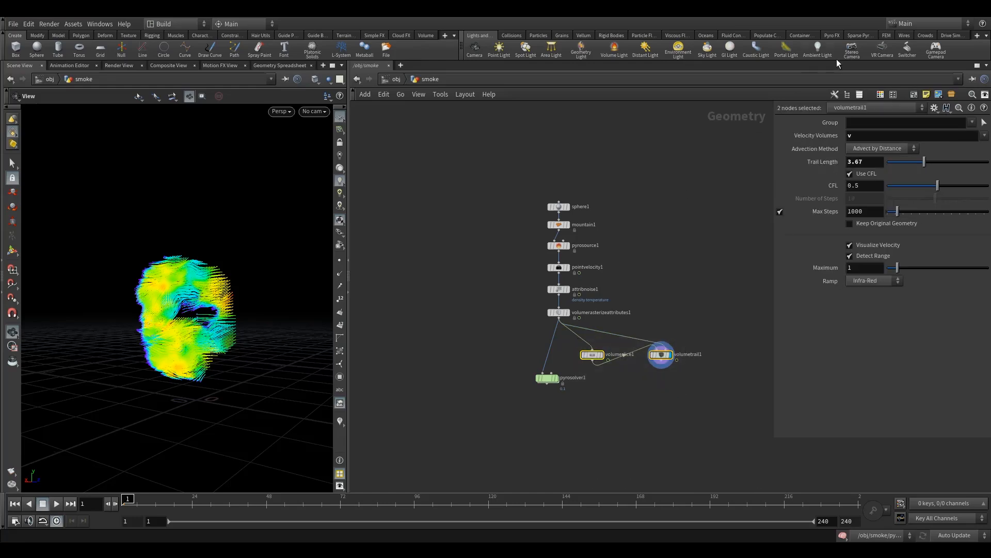
{"action": "key", "text": "shift+o"}
{"action": "scroll", "coordinate": [624, 353], "scroll_direction": "up", "scroll_amount": 6}
{"action": "scroll", "coordinate": [625, 329], "scroll_direction": "down", "scroll_amount": 5}
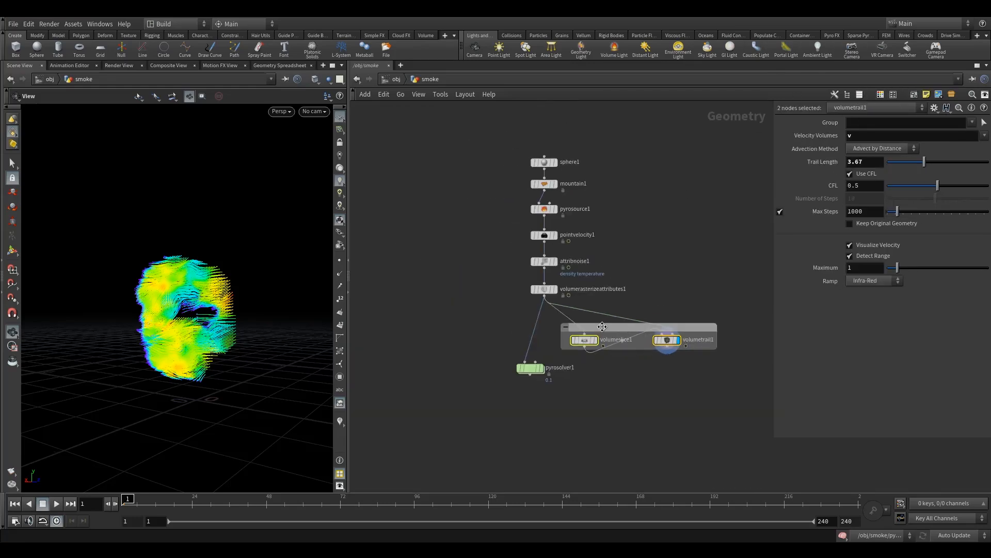
Step: Title the network box "vel vis" and move it slightly up and away from the main chain
{"action": "double_click", "coordinate": [602, 327]}
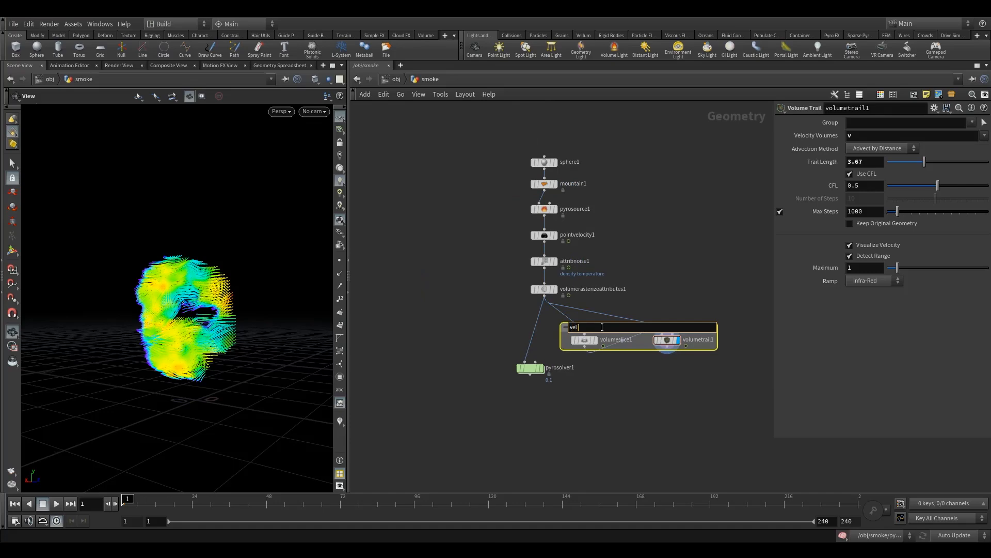
{"action": "left_click", "coordinate": [650, 367]}
{"action": "left_click_drag", "start_coordinate": [632, 326], "coordinate": [651, 301]}
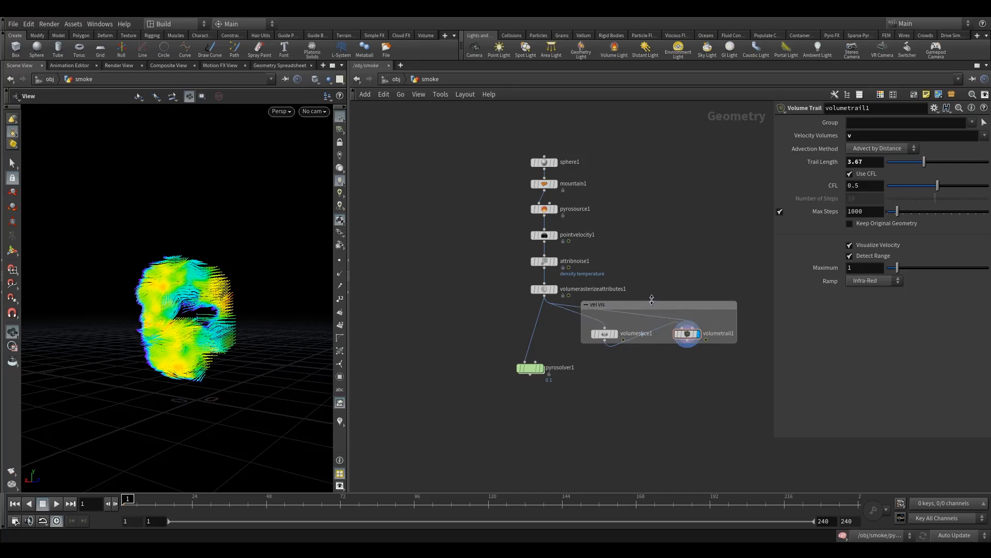
Step: Lower volumetrail1 inside the box, route its wire from volumerasterizeattributes1 through a dot, and move pyrosolver1 further down
{"action": "left_click_drag", "start_coordinate": [687, 333], "coordinate": [678, 371]}
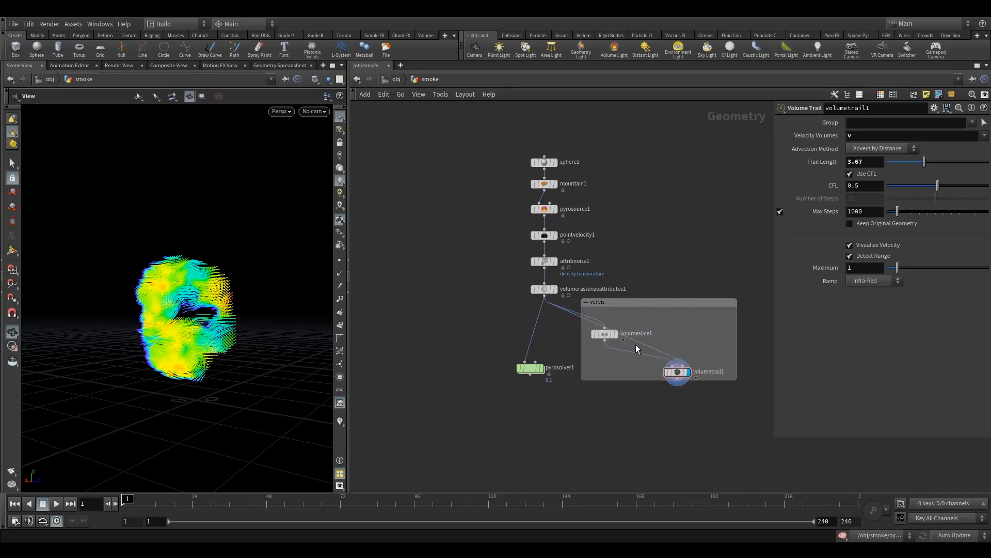
{"action": "left_click_drag", "start_coordinate": [640, 343], "coordinate": [678, 318], "text": "alt"}
{"action": "left_click_drag", "start_coordinate": [542, 367], "coordinate": [546, 435]}
{"action": "middle_click_drag", "start_coordinate": [515, 385], "coordinate": [503, 381]}
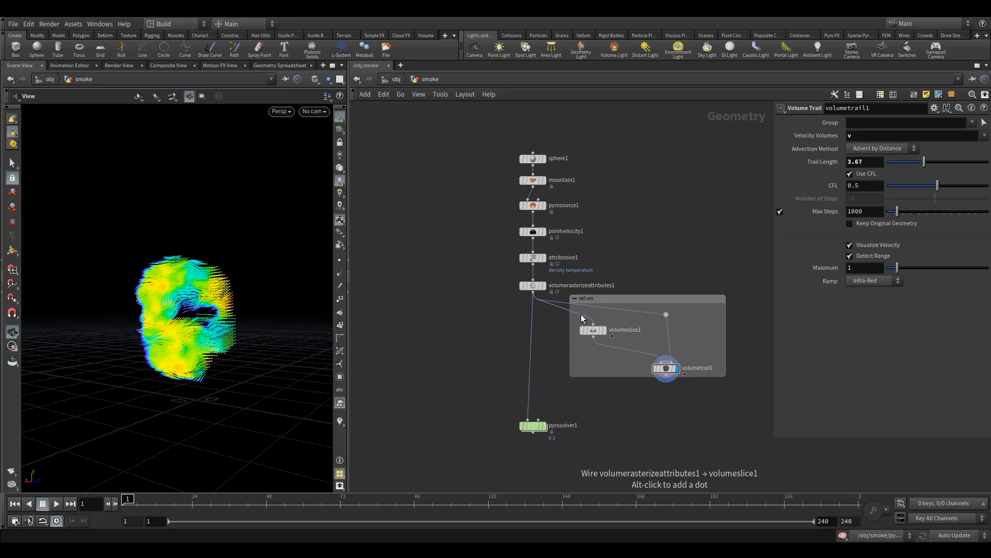
Step: Rename the volumerasterizeattributes1 node to volumerasterizeattributes1_density_temperature_v
{"action": "scroll", "coordinate": [582, 318], "scroll_direction": "up", "scroll_amount": 1}
{"action": "middle_click_drag", "start_coordinate": [600, 219], "coordinate": [581, 227]}
{"action": "scroll", "coordinate": [594, 262], "scroll_direction": "down", "scroll_amount": 1}
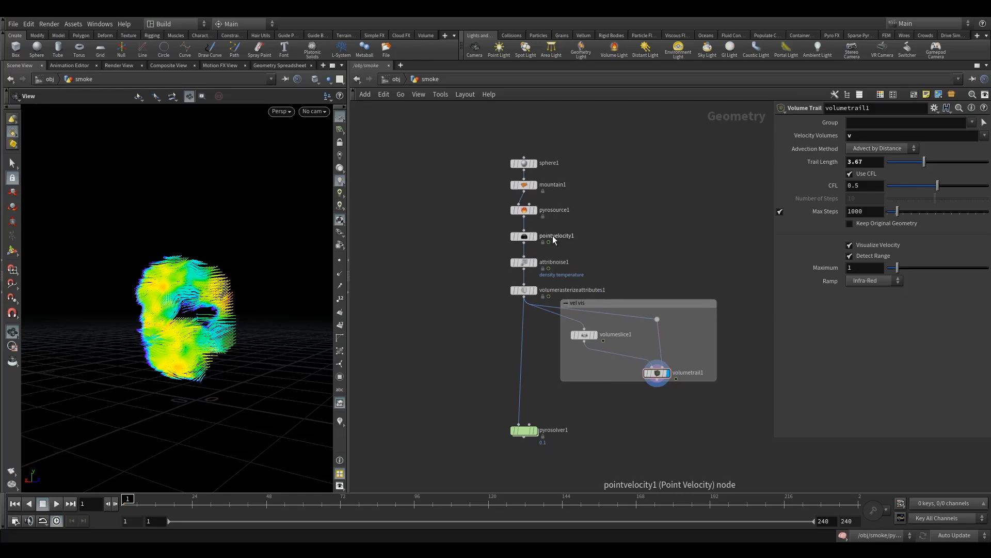
{"action": "double_click", "coordinate": [562, 291]}
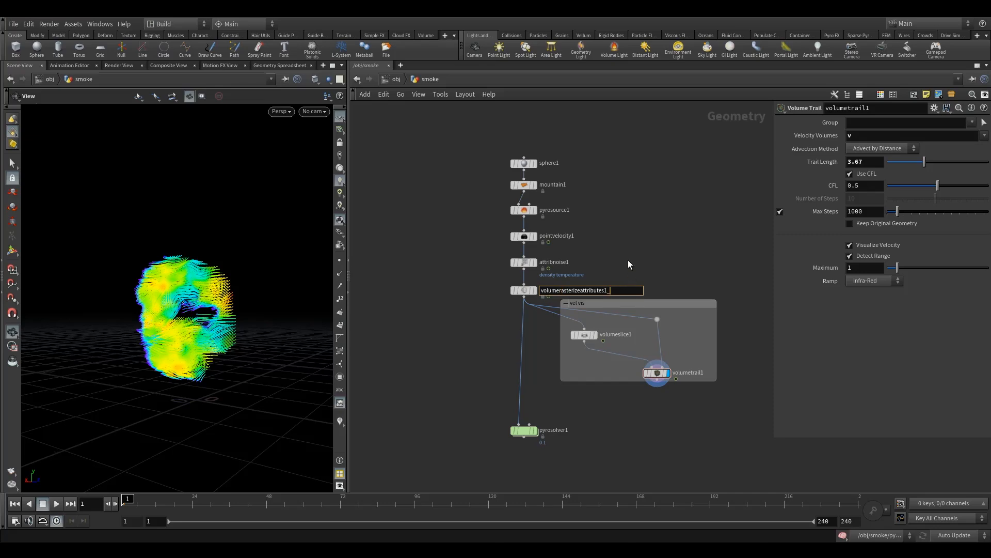
{"action": "type", "text": "_density_temperature_v"}
{"action": "key", "text": "Return"}
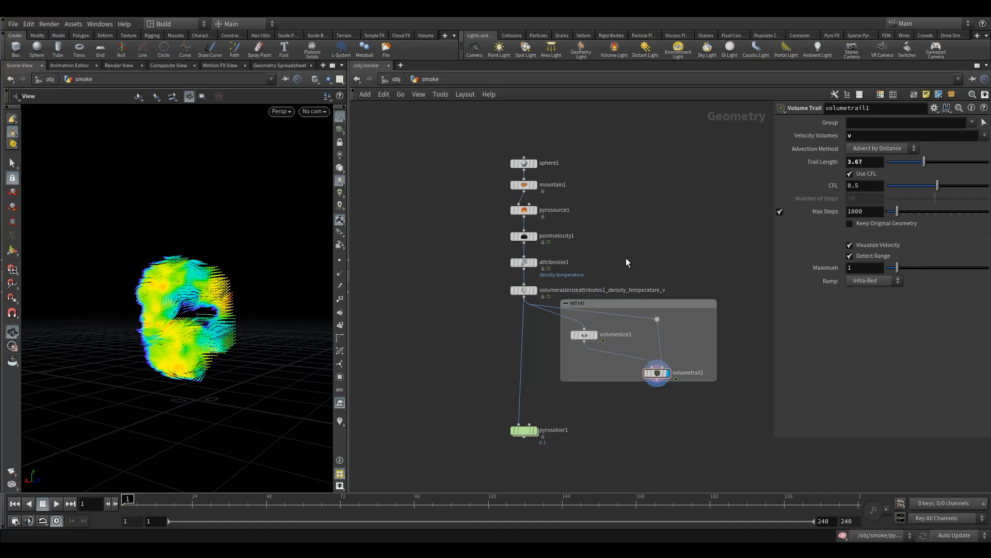
Step: Select pyrosolver1, make it the displayed node, and frame its whole bounding box in the 3D view
{"action": "middle_click_drag", "start_coordinate": [478, 408], "coordinate": [477, 351]}
{"action": "scroll", "coordinate": [484, 315], "scroll_direction": "down", "scroll_amount": 3}
{"action": "scroll", "coordinate": [486, 315], "scroll_direction": "up", "scroll_amount": 3}
{"action": "left_click", "coordinate": [517, 383]}
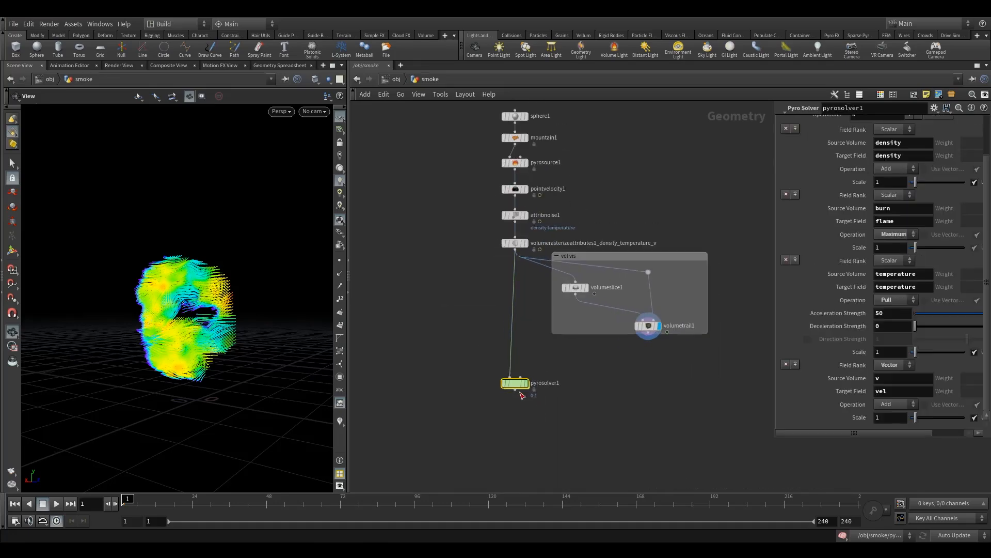
{"action": "left_click", "coordinate": [531, 368]}
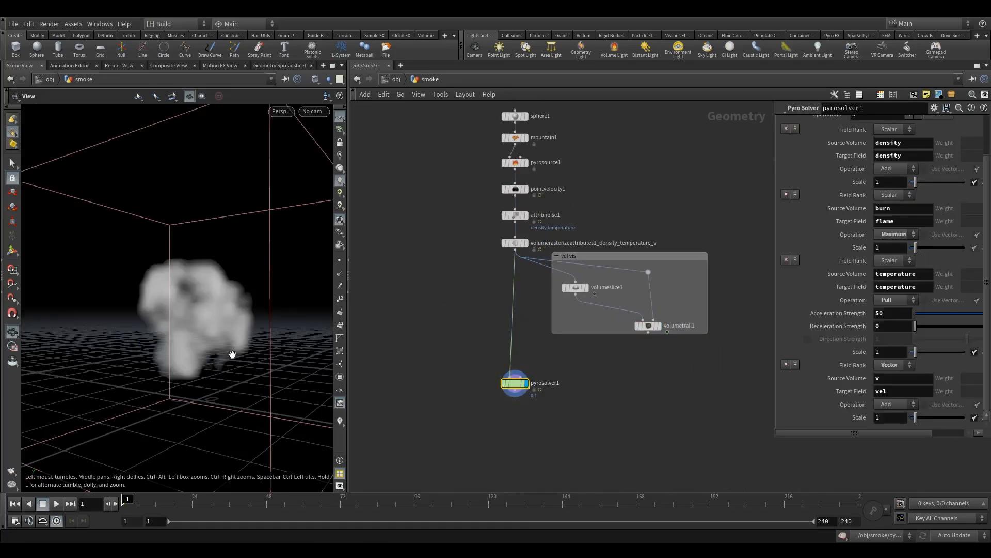
{"action": "right_click_drag", "start_coordinate": [259, 344], "coordinate": [166, 372]}
{"action": "left_click_drag", "start_coordinate": [166, 372], "coordinate": [242, 358]}
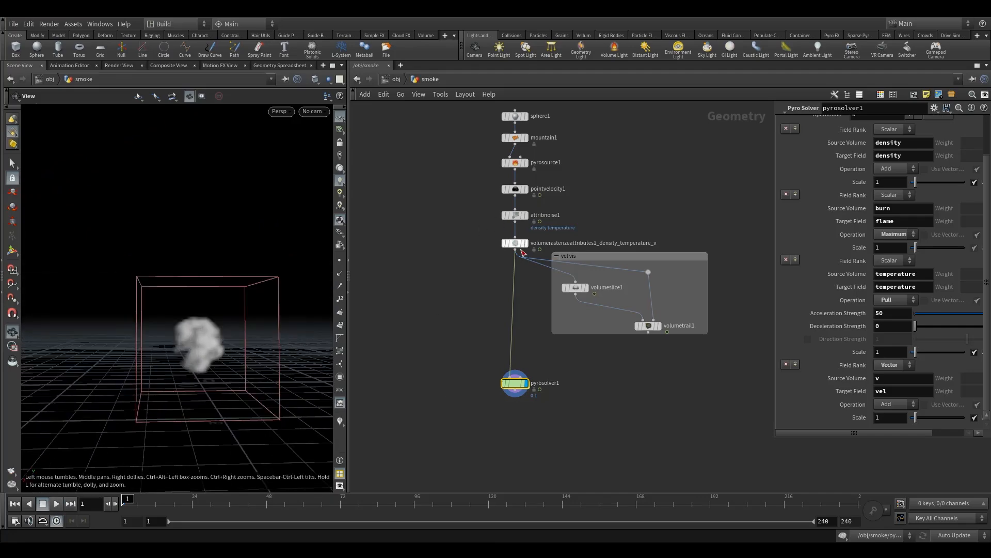
Step: Compare pyrosolver1's sourcing operations with the volumes listed in the rasterize node's info
{"action": "scroll", "coordinate": [837, 173], "scroll_direction": "up", "scroll_amount": 3}
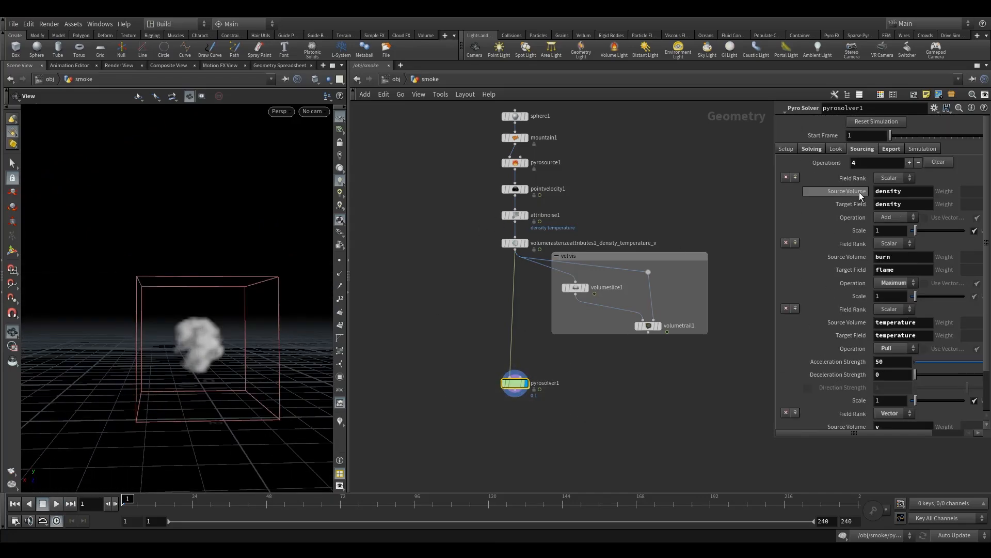
{"action": "scroll", "coordinate": [910, 354], "scroll_direction": "down", "scroll_amount": 2}
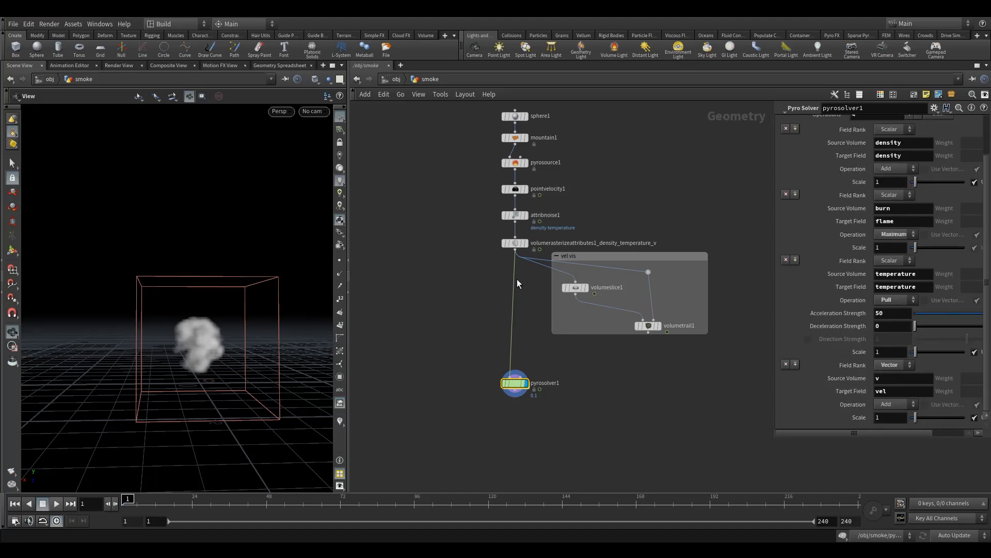
{"action": "left_click", "coordinate": [495, 243]}
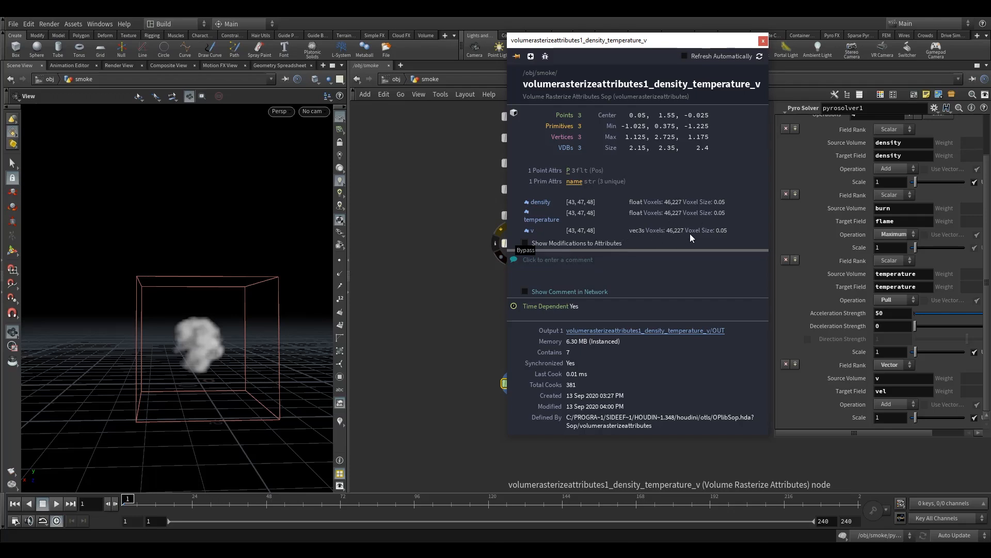
{"action": "left_click", "coordinate": [763, 41]}
Step: Play the smoke simulation, orbit the view around it, then replay it from frame 1 to about frame 87
{"action": "left_click", "coordinate": [56, 503]}
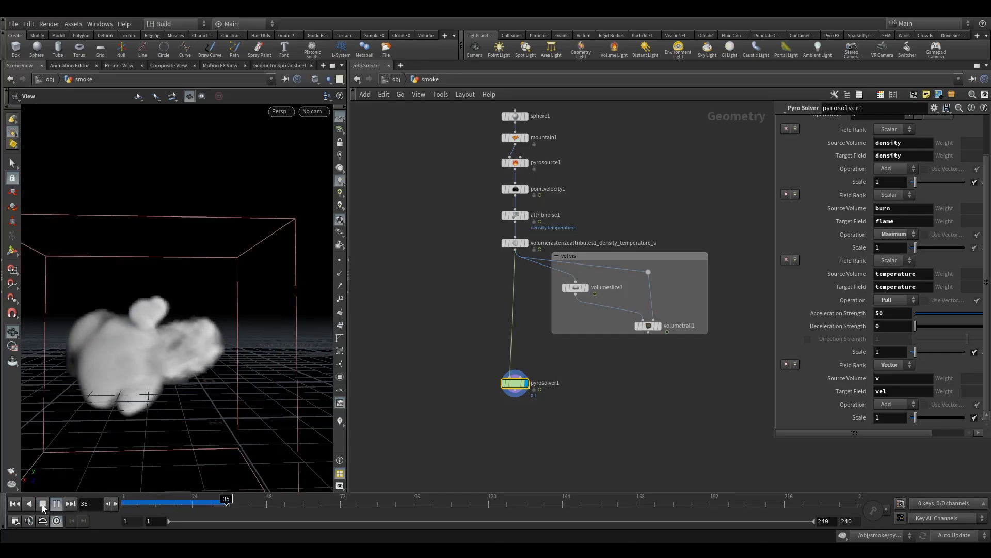
{"action": "left_click", "coordinate": [42, 505]}
{"action": "left_click_drag", "start_coordinate": [77, 480], "coordinate": [207, 365]}
{"action": "left_click", "coordinate": [124, 505]}
{"action": "left_click", "coordinate": [57, 505]}
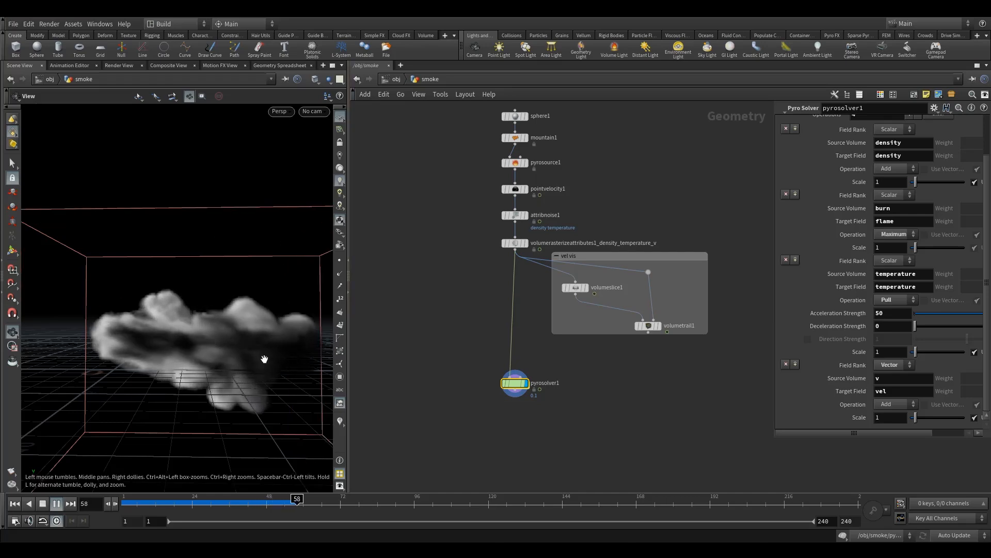
{"action": "left_click", "coordinate": [44, 508]}
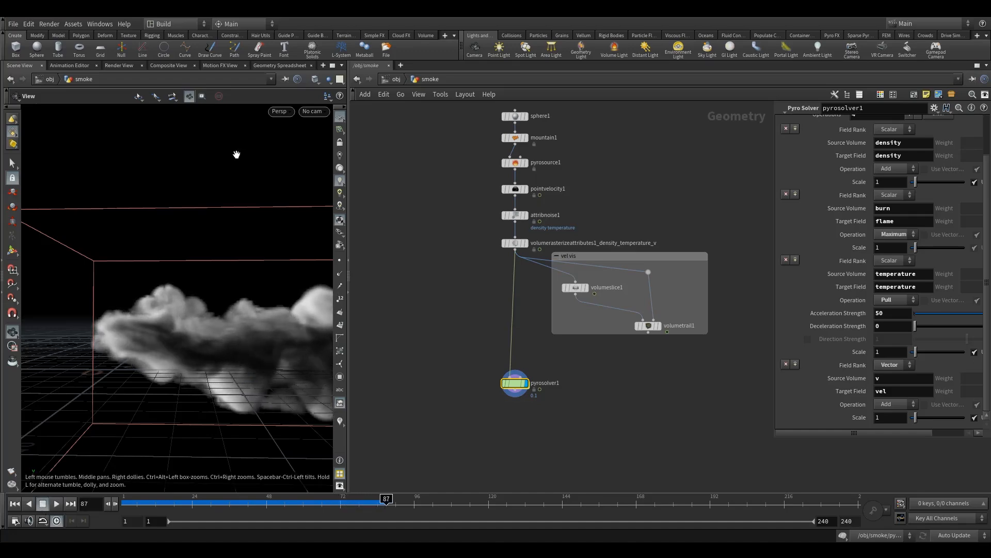
Step: Maximize the 3D view, reframe the smoke, and scrub the simulated frames up to frame 80
{"action": "left_click", "coordinate": [332, 65]}
{"action": "left_click_drag", "start_coordinate": [449, 307], "coordinate": [358, 339]}
{"action": "left_click_drag", "start_coordinate": [178, 503], "coordinate": [366, 503]}
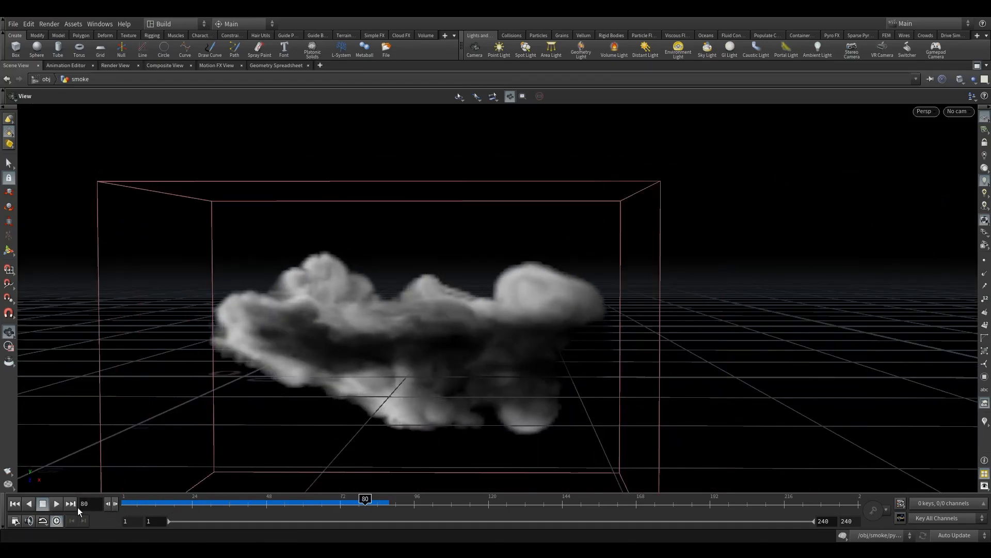